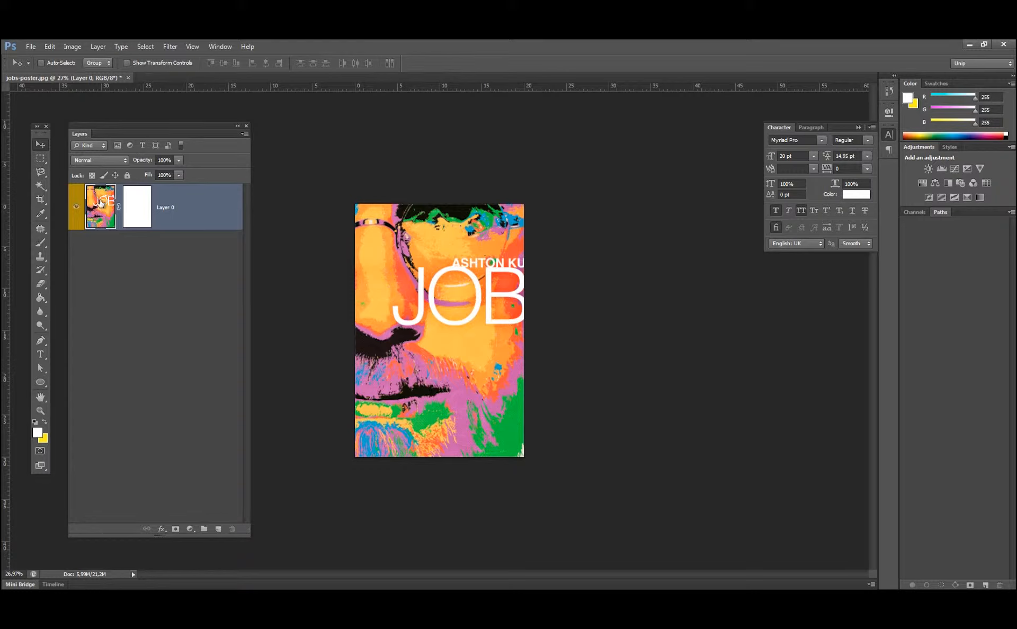
Move the poster layer around within the reduced canvas to reveal its cropped areas.
{"action": "right_click", "coordinate": [100, 199]}
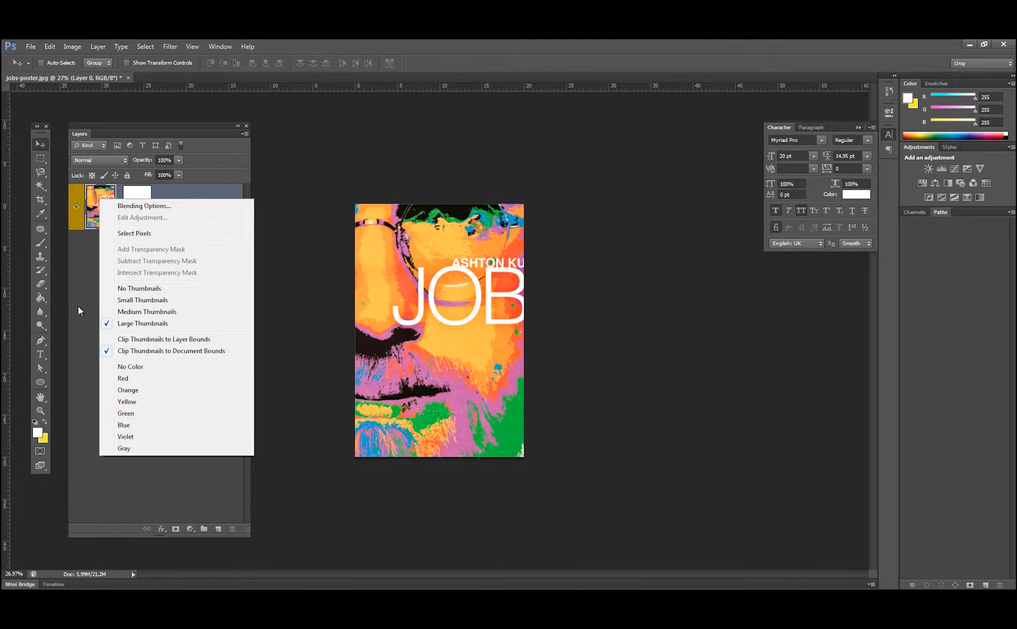
{"action": "left_click", "coordinate": [89, 287]}
{"action": "left_click_drag", "start_coordinate": [442, 335], "coordinate": [457, 244]}
{"action": "left_click_drag", "start_coordinate": [429, 302], "coordinate": [402, 295]}
{"action": "key", "text": "ctrl+t"}
{"action": "key", "text": "Return"}
{"action": "left_click_drag", "start_coordinate": [444, 381], "coordinate": [478, 410]}
Undo the layer moves and the canvas size reduction to restore the full poster.
{"action": "key", "text": "ctrl+alt+z"}
{"action": "key", "text": "ctrl+alt+z"}
{"action": "key", "text": "ctrl+alt+z"}
{"action": "key", "text": "ctrl+alt+z"}
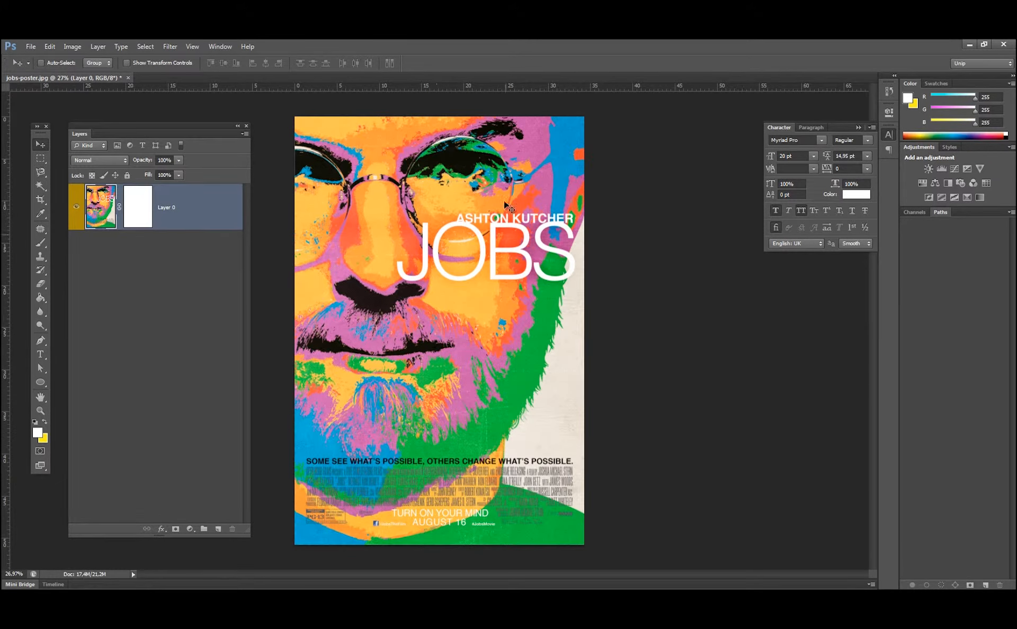
Open the Image Size settings and examine the document size units and the resolution.
{"action": "left_click", "coordinate": [69, 48]}
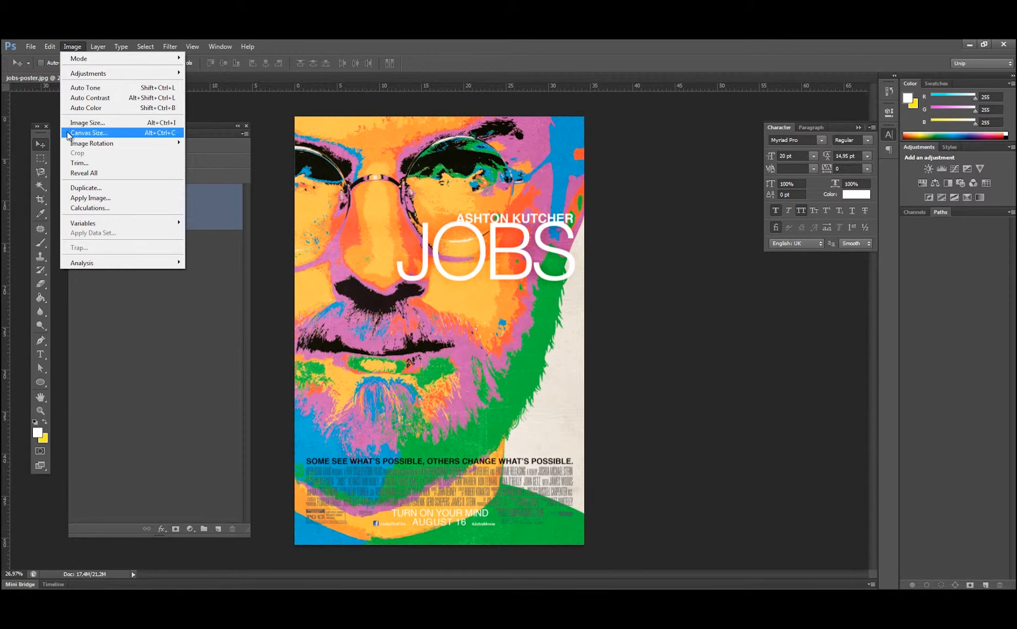
{"action": "left_click", "coordinate": [408, 189]}
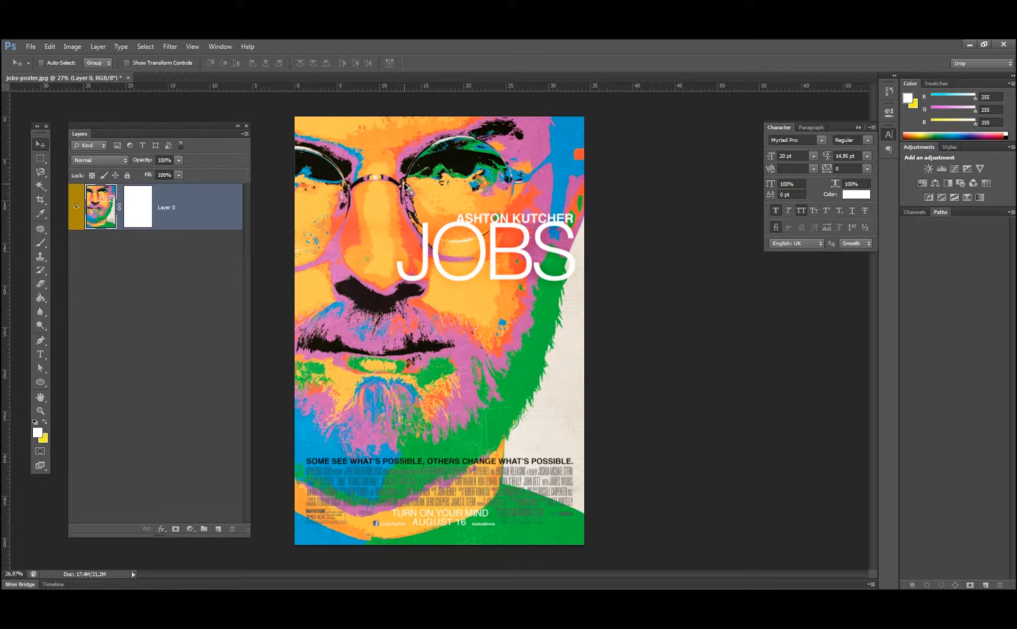
{"action": "key", "text": "ctrl+alt+i"}
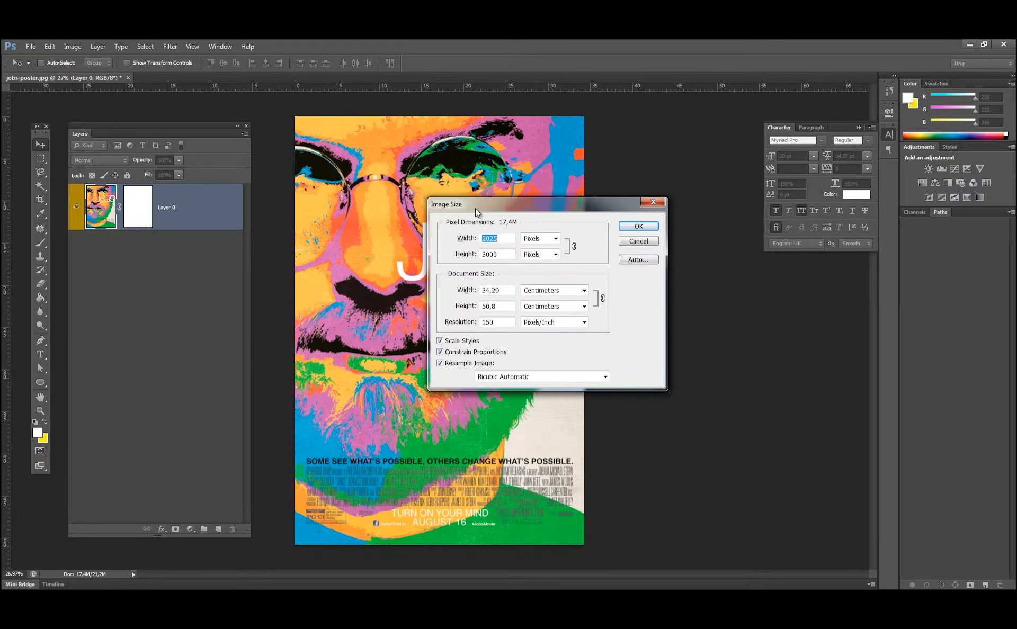
{"action": "left_click_drag", "start_coordinate": [533, 215], "coordinate": [648, 229]}
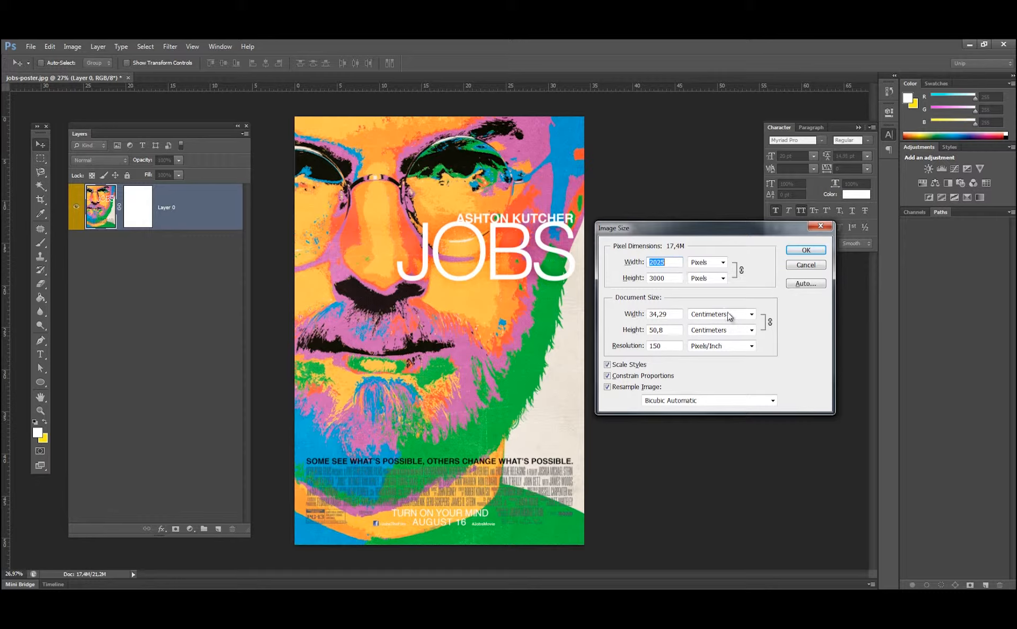
{"action": "left_click", "coordinate": [752, 317]}
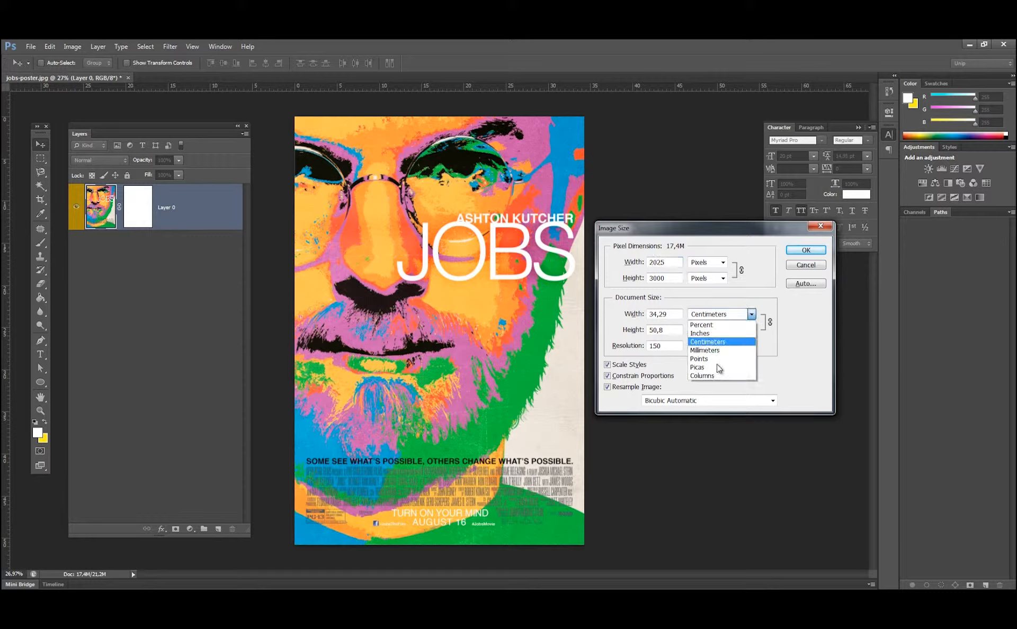
{"action": "left_click", "coordinate": [780, 343]}
{"action": "left_click", "coordinate": [674, 346]}
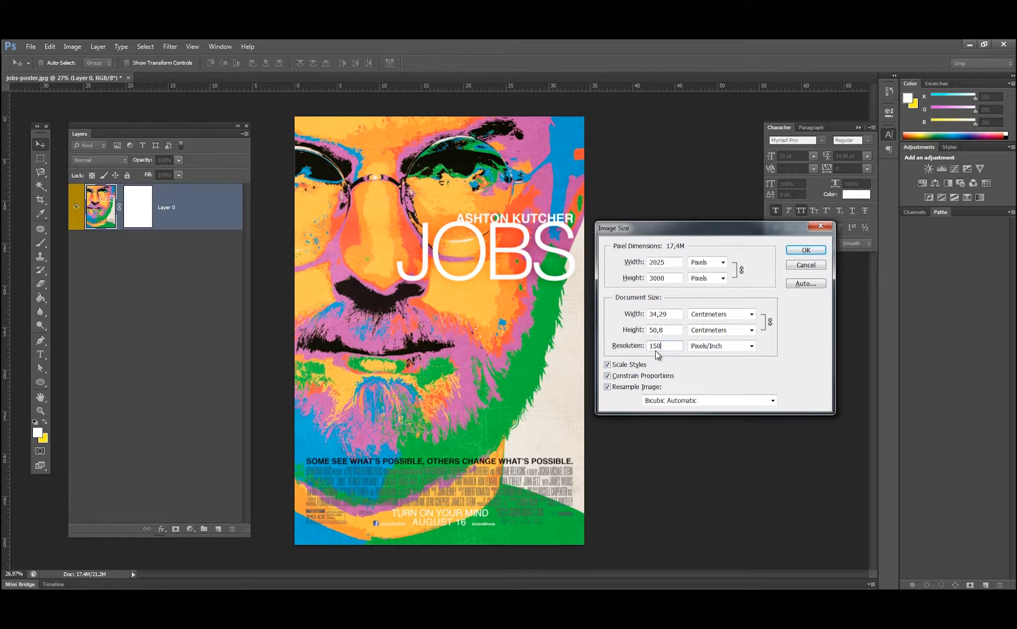
{"action": "left_click_drag", "start_coordinate": [720, 230], "coordinate": [727, 206]}
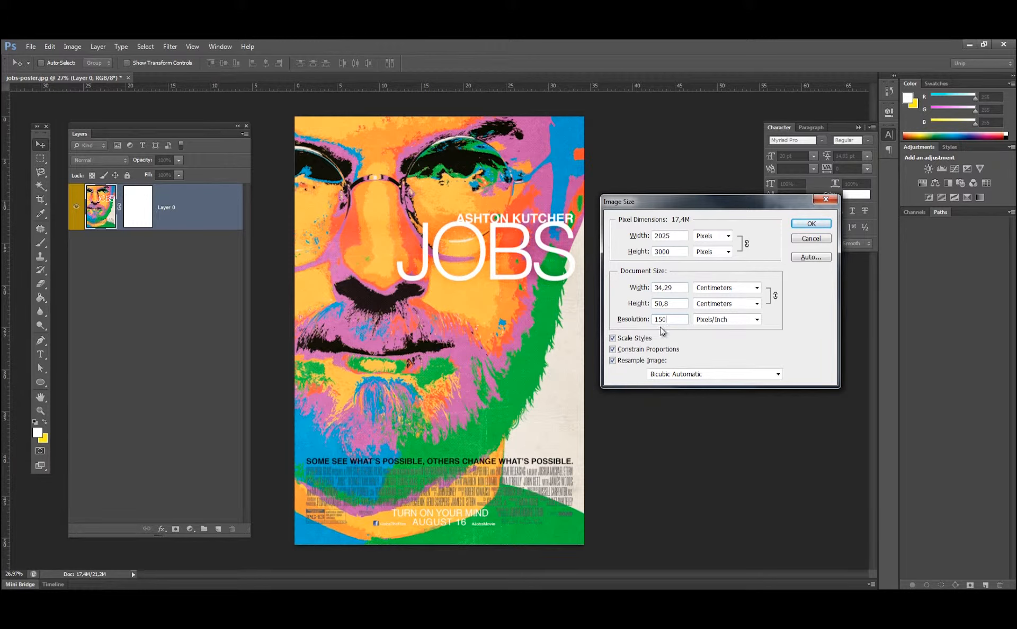
Resize the poster image to 20 cm wide by 30 cm high with proportions unconstrained.
{"action": "left_click", "coordinate": [669, 288]}
{"action": "type", "text": "20"}
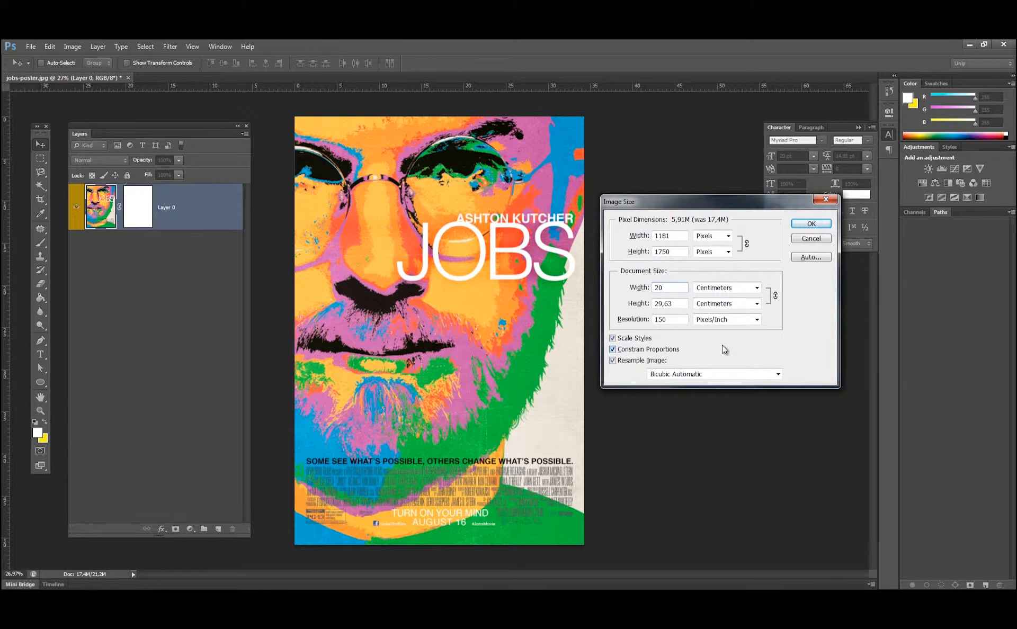
{"action": "left_click", "coordinate": [621, 350]}
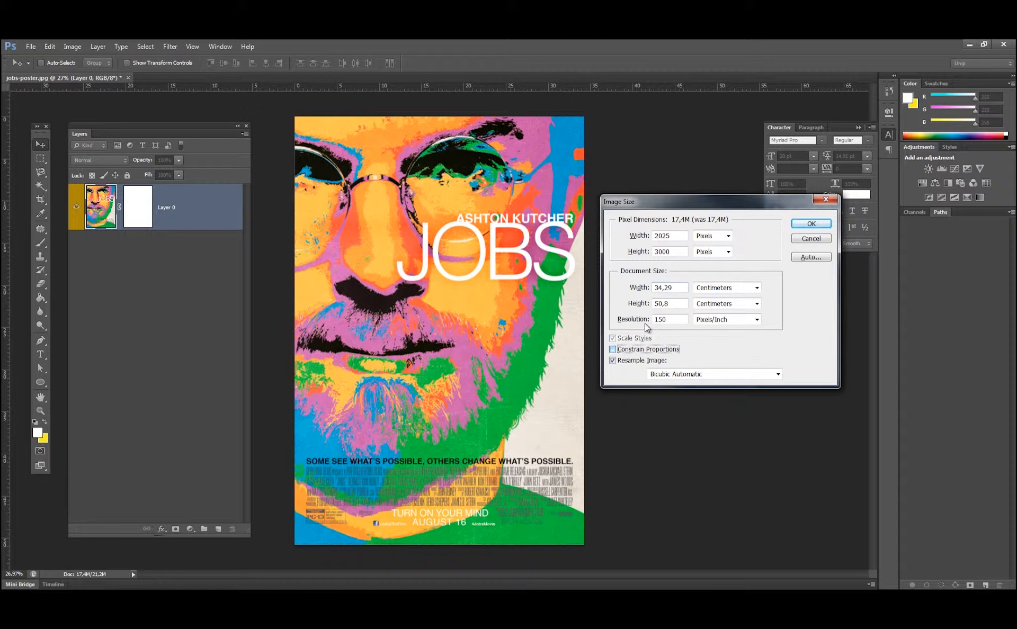
{"action": "left_click_drag", "start_coordinate": [677, 289], "coordinate": [620, 290]}
{"action": "type", "text": "20"}
{"action": "key", "text": "Tab"}
{"action": "type", "text": "30"}
{"action": "key", "text": "Tab"}
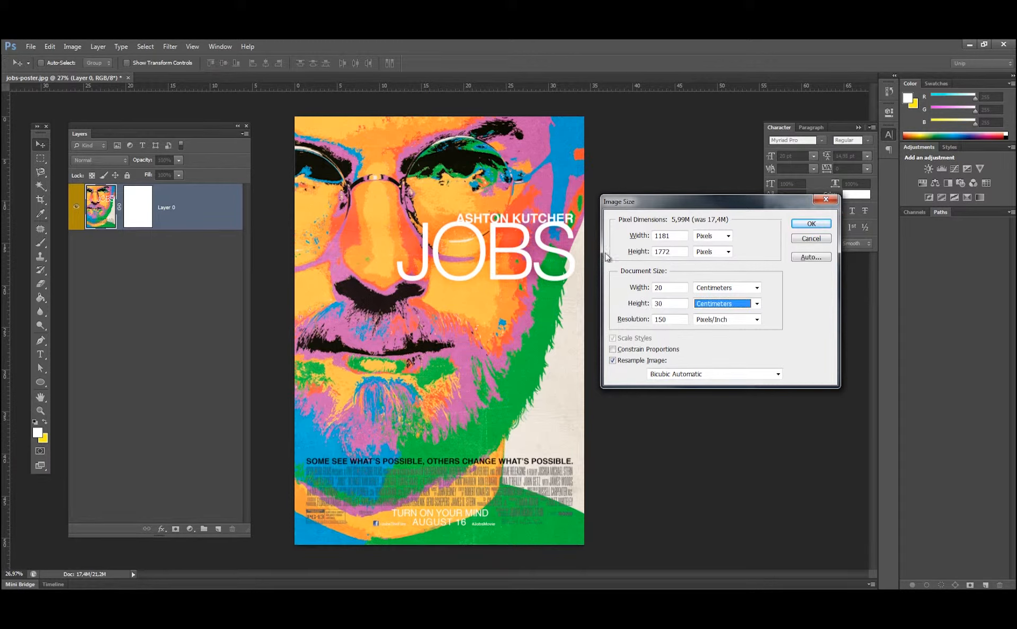
{"action": "left_click_drag", "start_coordinate": [659, 205], "coordinate": [551, 206]}
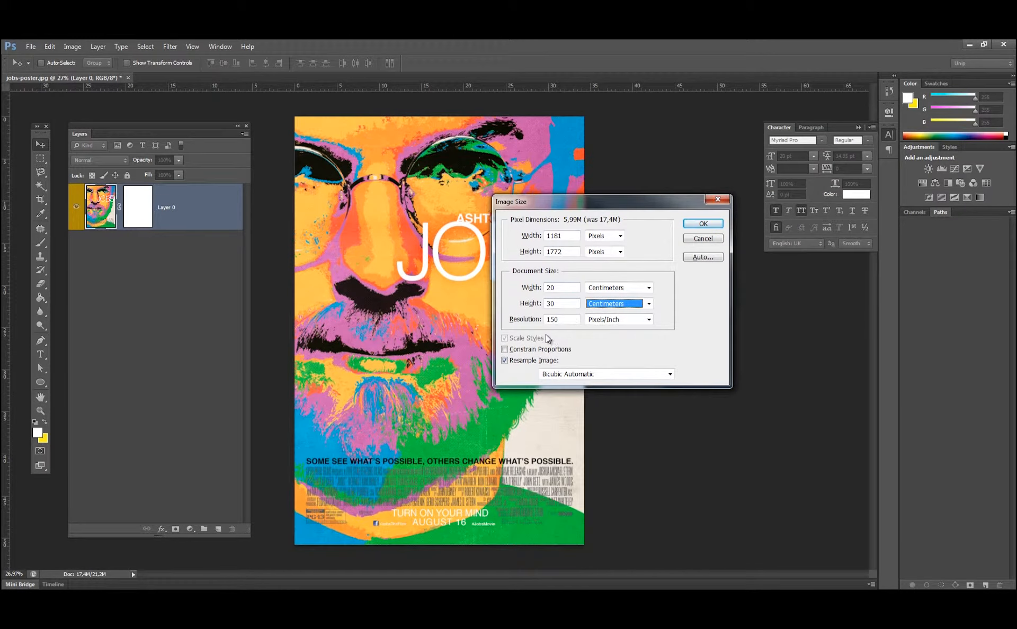
{"action": "left_click", "coordinate": [700, 225]}
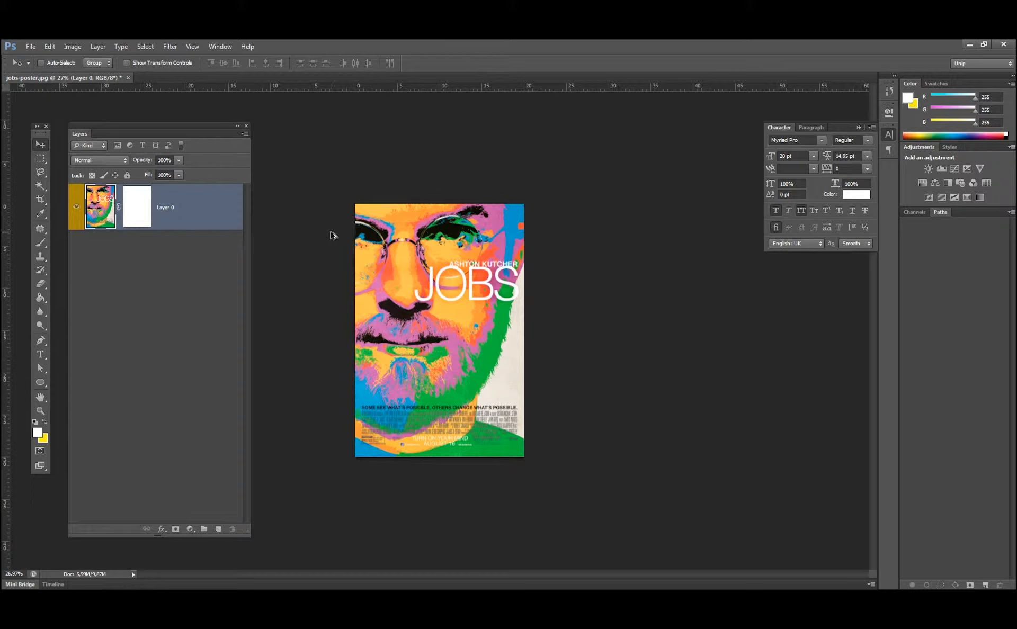
Check the resized poster's canvas dimensions, close without changes, and return to the image size settings.
{"action": "key", "text": "ctrl+alt+c"}
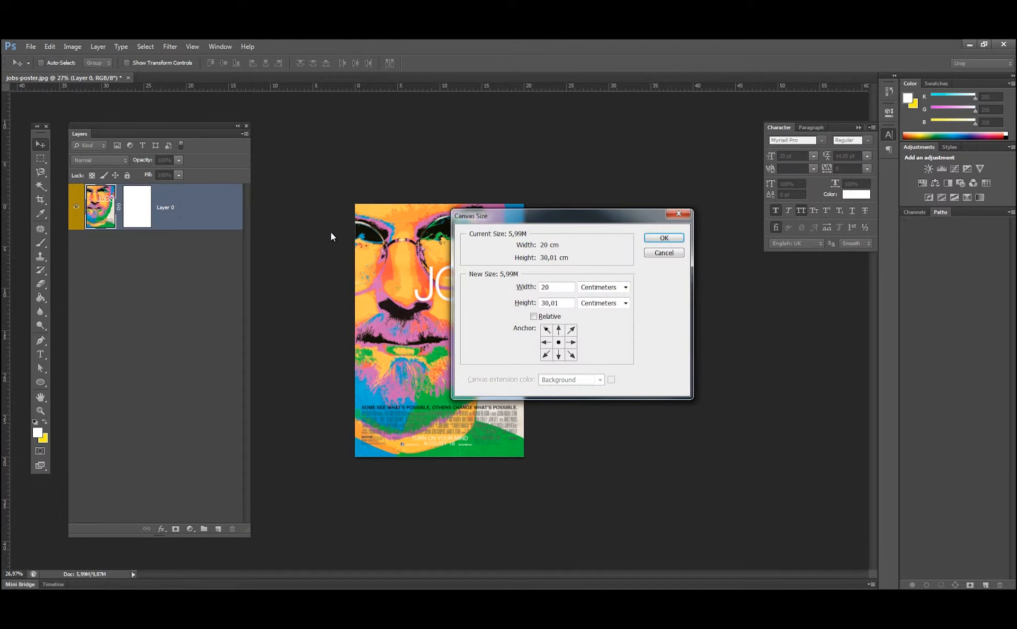
{"action": "key", "text": "Escape"}
{"action": "key", "text": "ctrl+alt+i"}
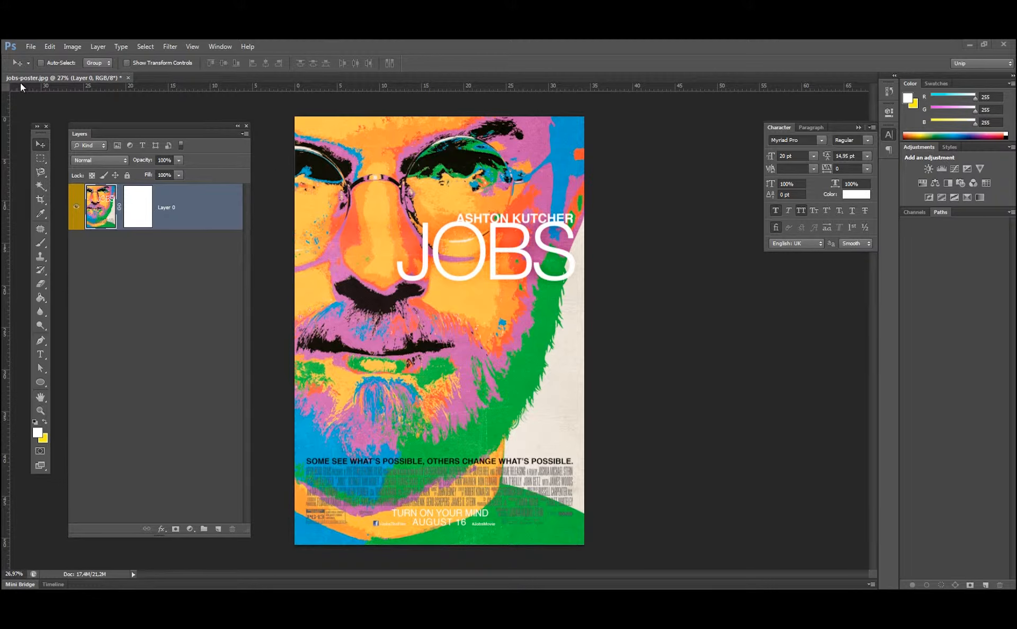
Float jobs-poster.jpg in its own window and reposition the toolbox, the Layers panel and the document window.
{"action": "left_click_drag", "start_coordinate": [98, 78], "coordinate": [384, 118]}
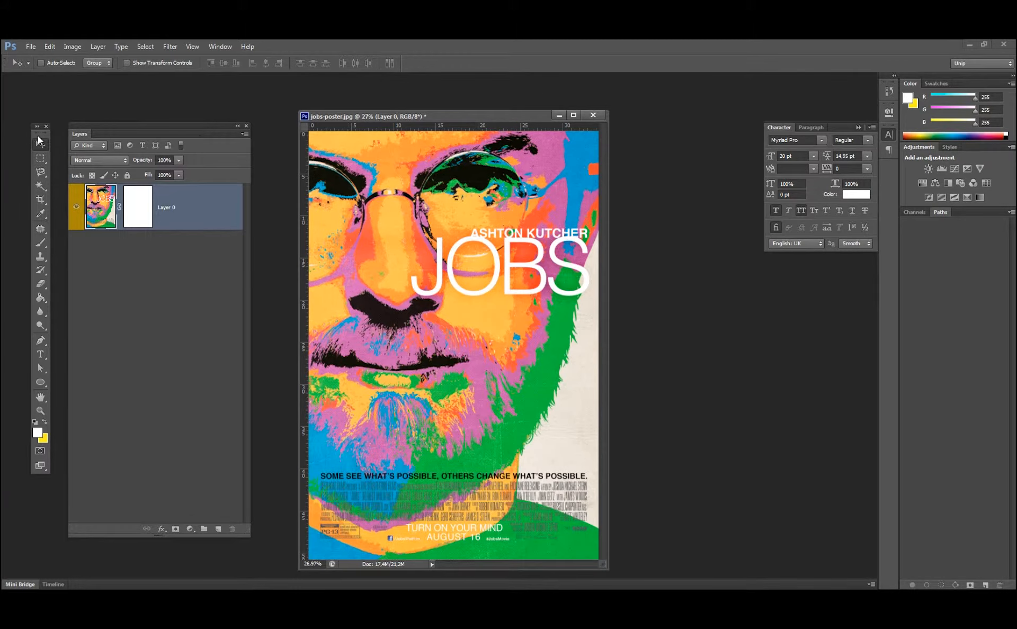
{"action": "left_click_drag", "start_coordinate": [39, 127], "coordinate": [26, 102]}
{"action": "left_click_drag", "start_coordinate": [154, 130], "coordinate": [140, 107]}
{"action": "left_click_drag", "start_coordinate": [407, 117], "coordinate": [363, 106]}
Convert the poster's color mode to CMYK Color and accept the default profile.
{"action": "left_click", "coordinate": [72, 46]}
{"action": "mouse_move", "coordinate": [84, 60]}
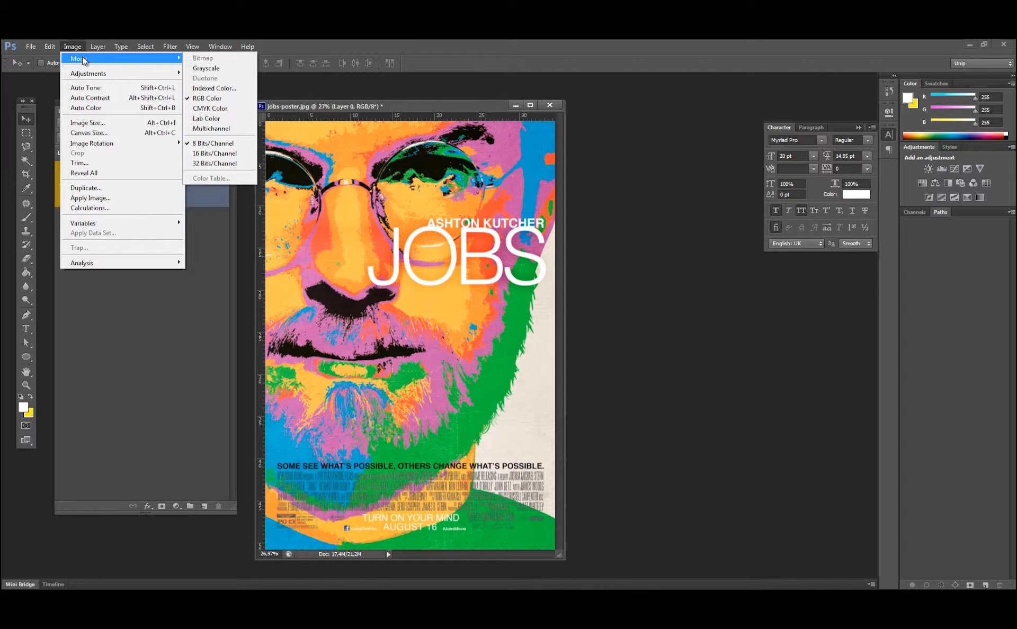
{"action": "left_click", "coordinate": [199, 109]}
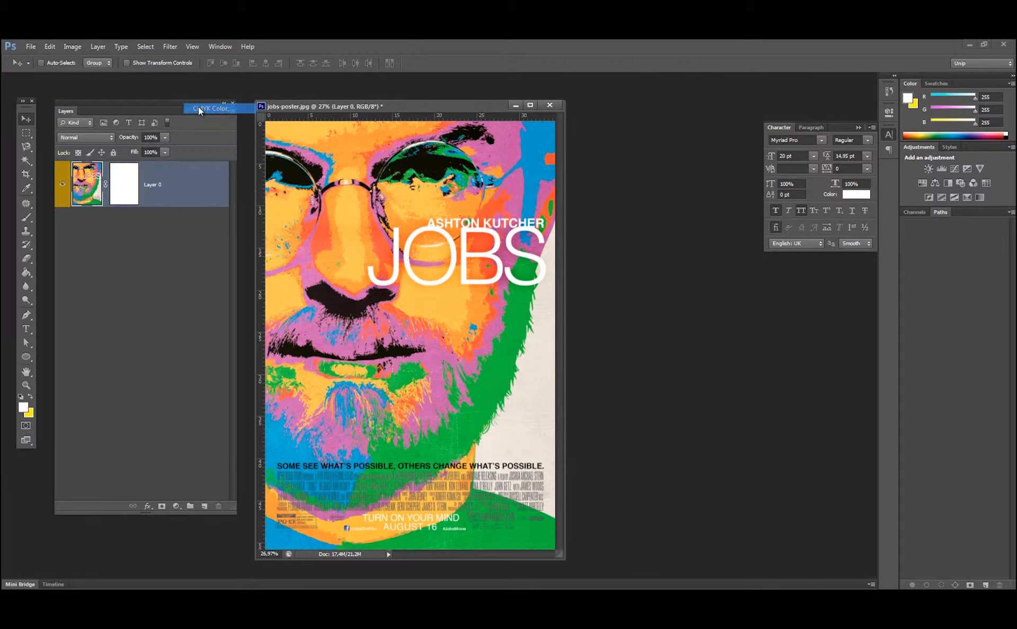
{"action": "left_click", "coordinate": [465, 340]}
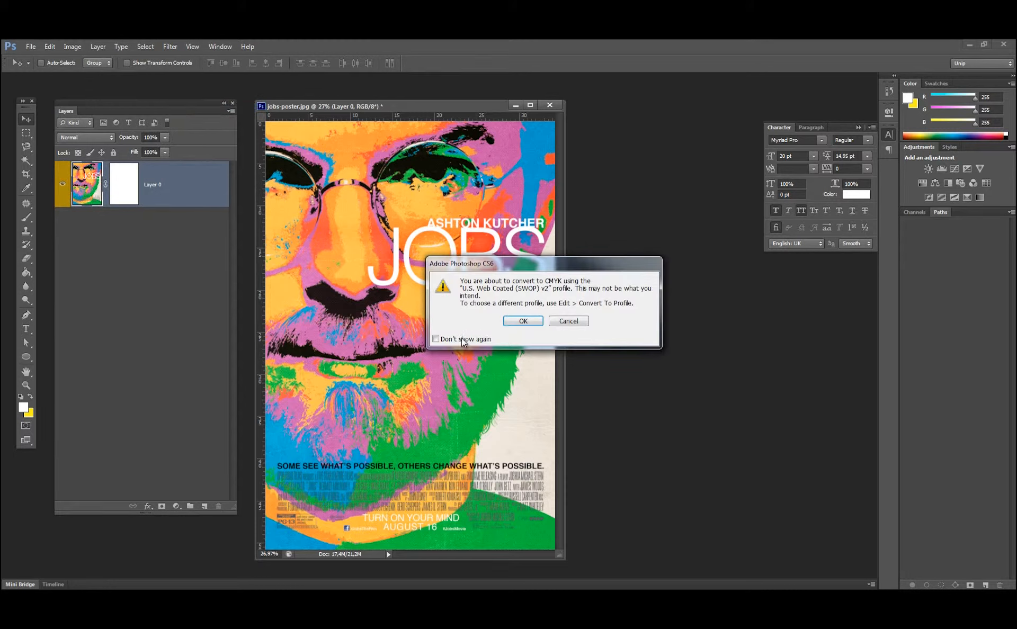
{"action": "left_click", "coordinate": [524, 321]}
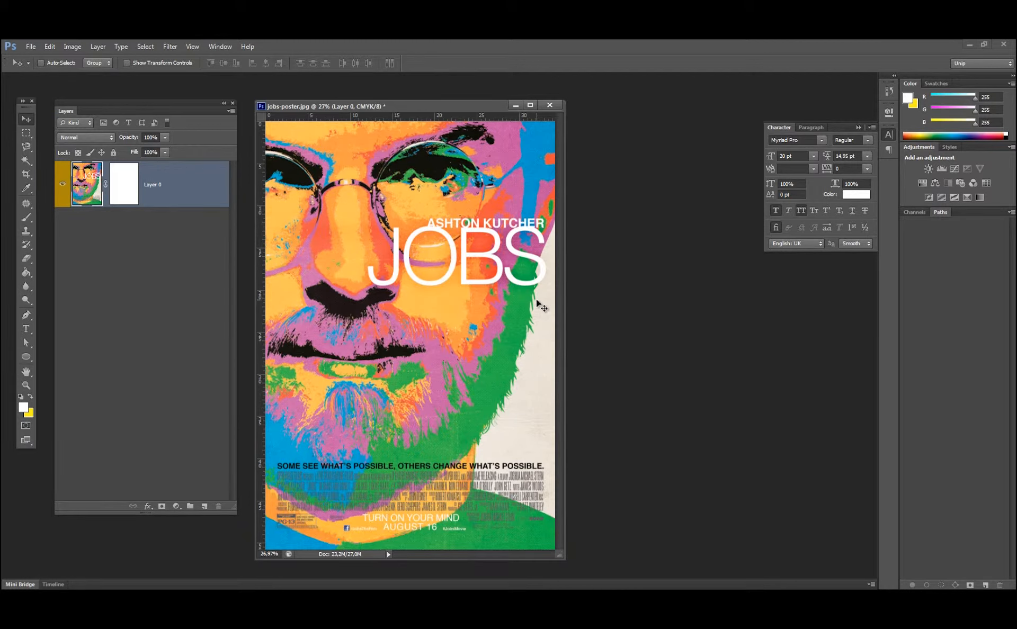
Compare the poster's colors with and without the CMYK conversion, keep CMYK, and view the available color modes.
{"action": "key", "text": "ctrl+z"}
{"action": "key", "text": "ctrl+z"}
{"action": "key", "text": "ctrl+z"}
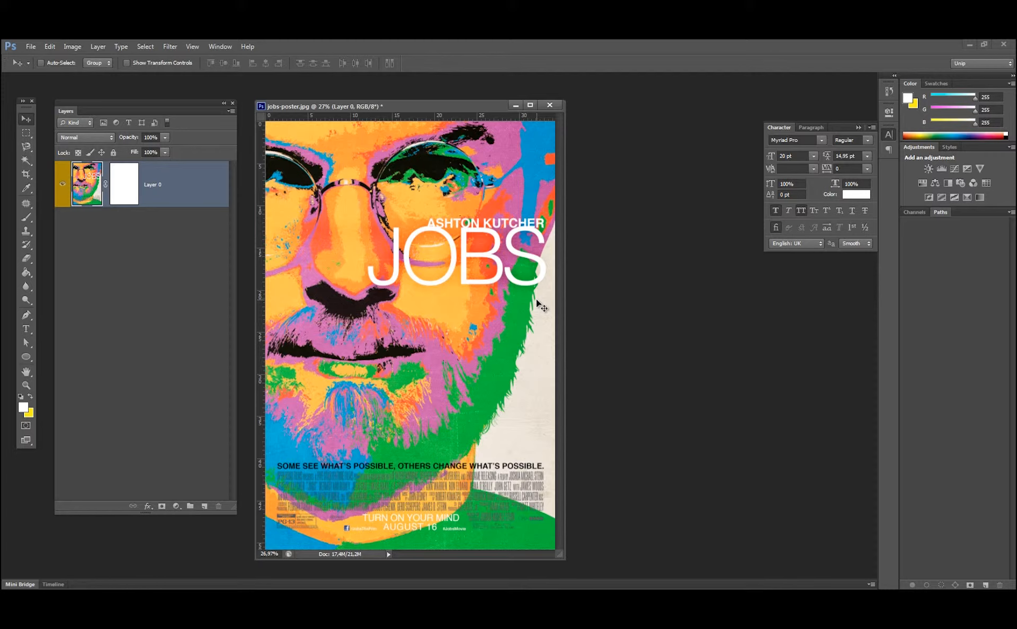
{"action": "key", "text": "ctrl+z"}
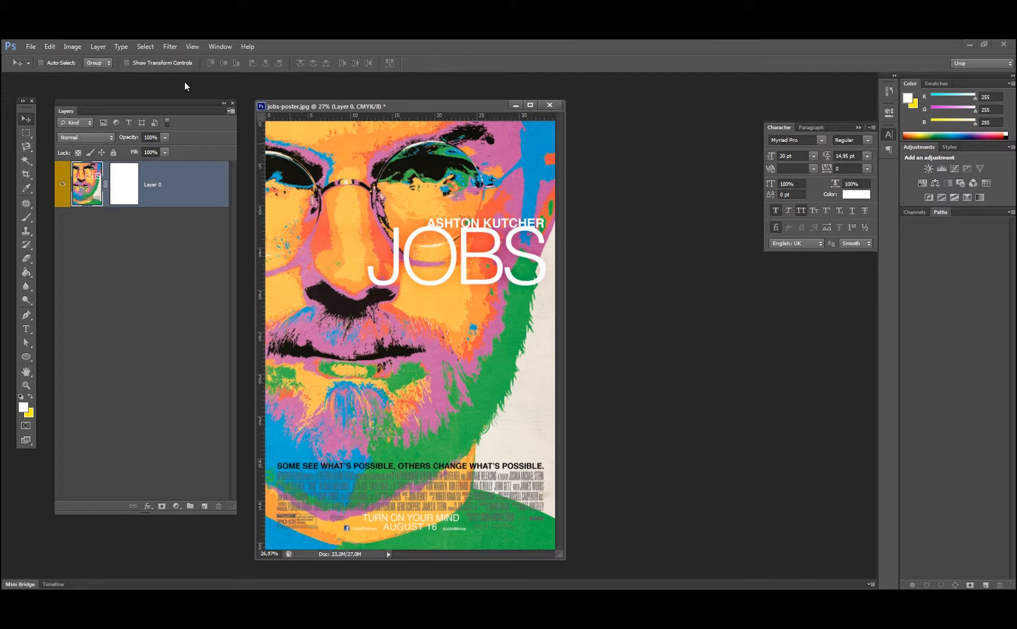
{"action": "left_click", "coordinate": [78, 47]}
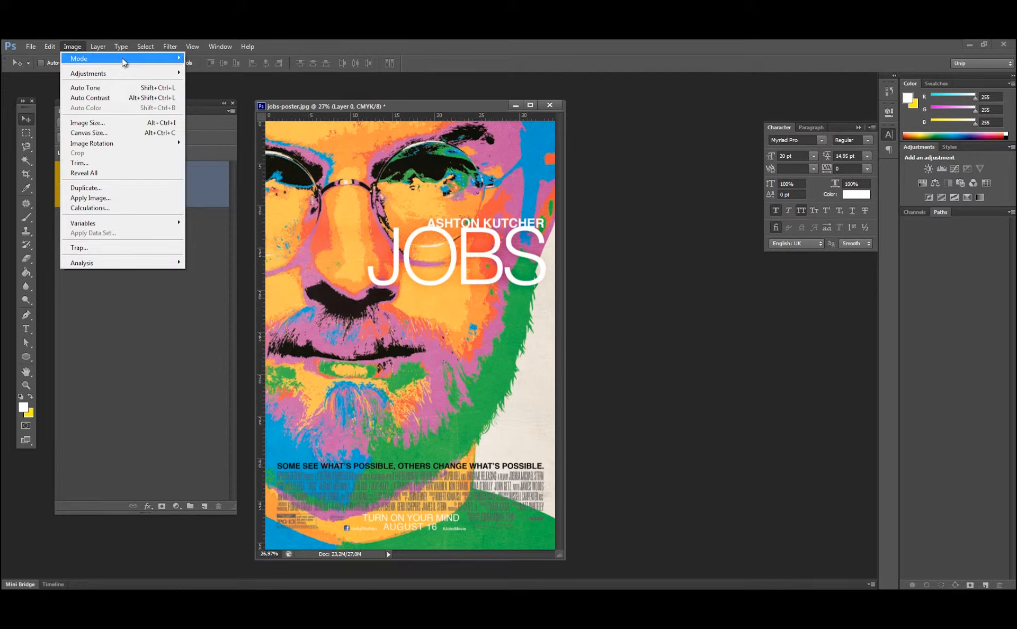
{"action": "mouse_move", "coordinate": [123, 57]}
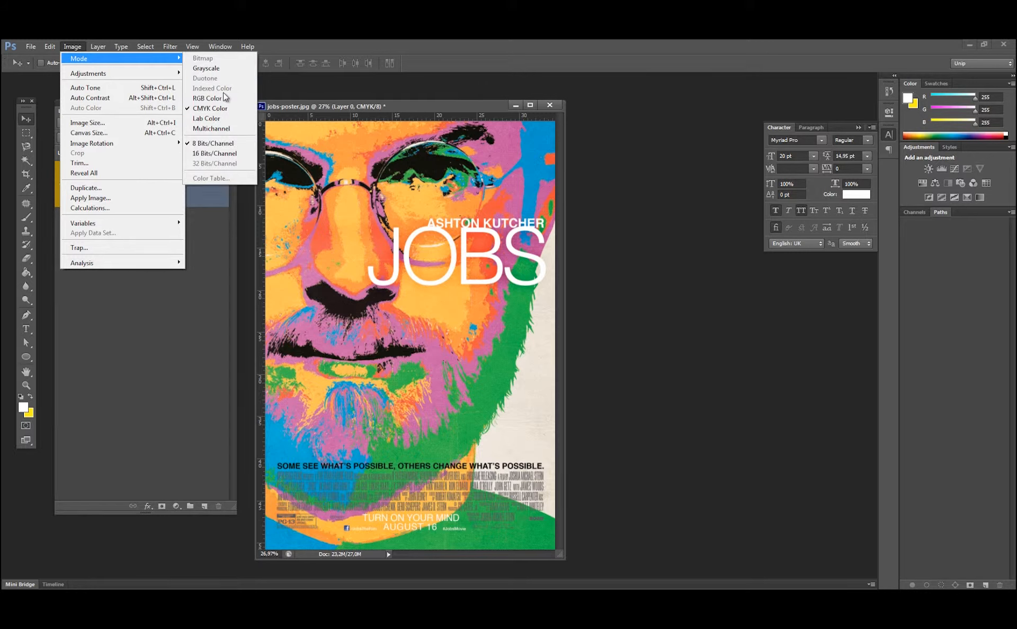
{"action": "left_click", "coordinate": [528, 205]}
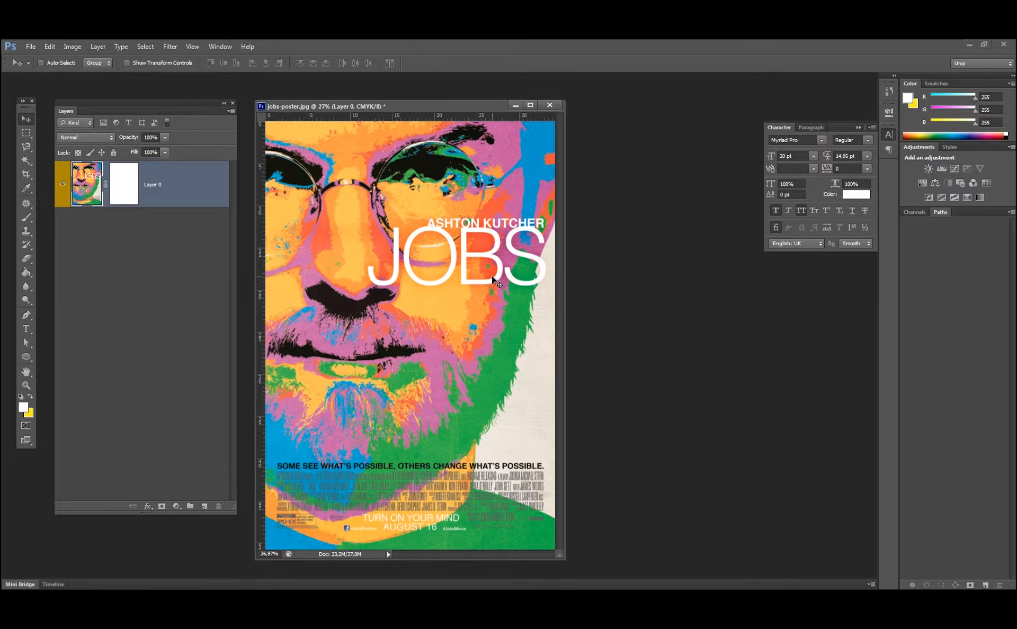
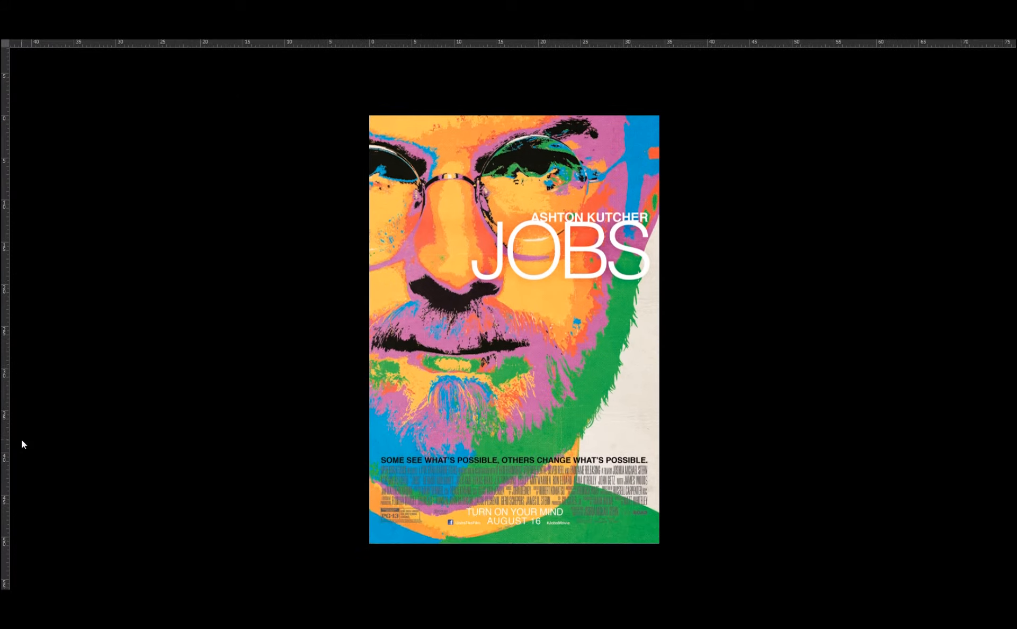
Return to standard screen mode and view the available screen mode options.
{"action": "key", "text": "f"}
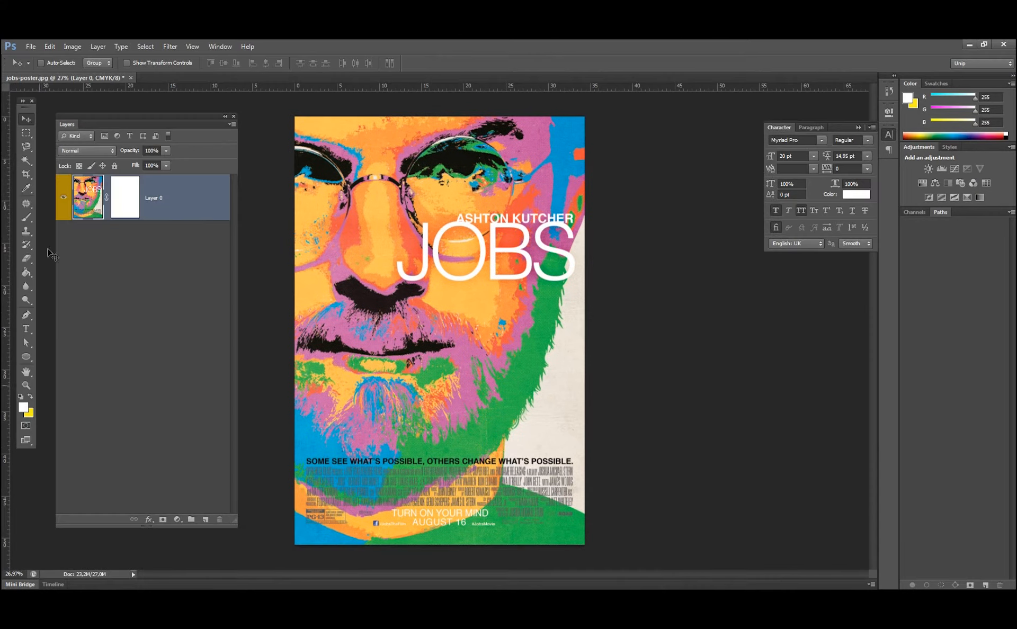
{"action": "left_click", "coordinate": [31, 443]}
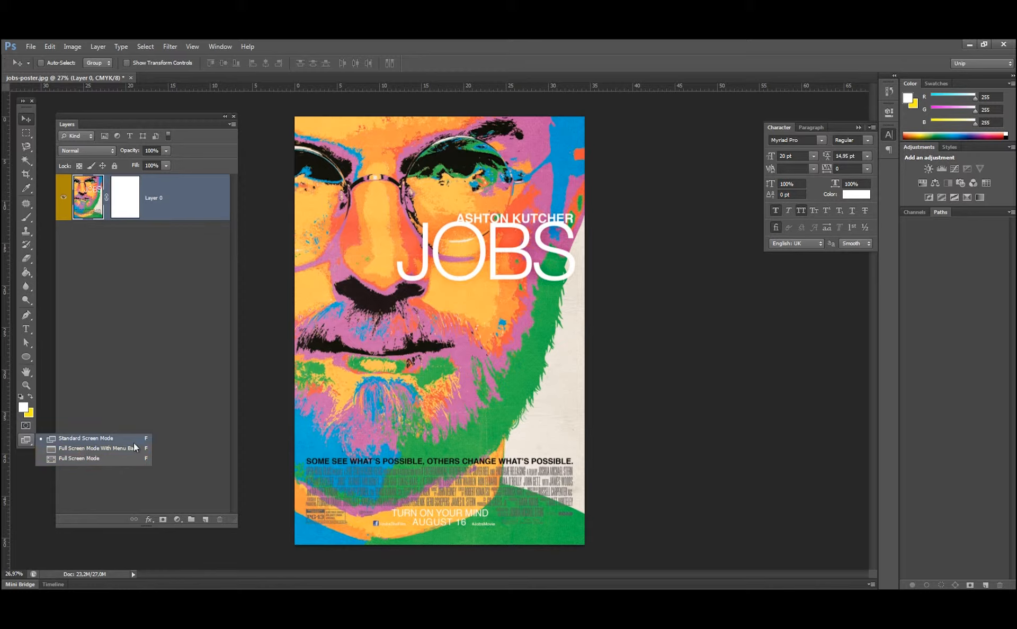
{"action": "left_click", "coordinate": [437, 353]}
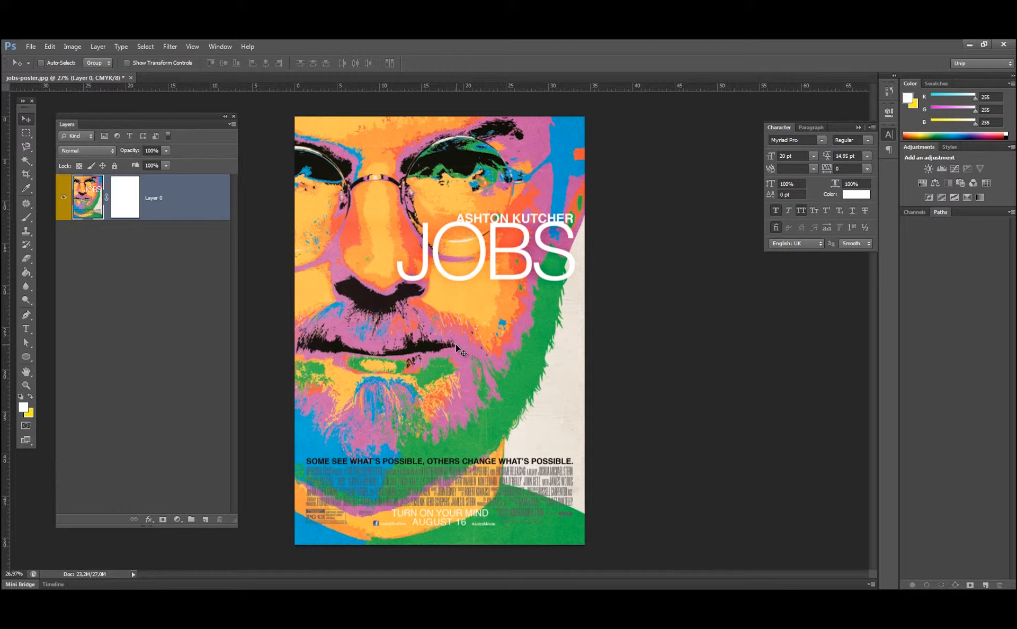
Switch to full screen mode and toggle the rulers on and off repeatedly, leaving them hidden.
{"action": "key", "text": "f"}
{"action": "key", "text": "f"}
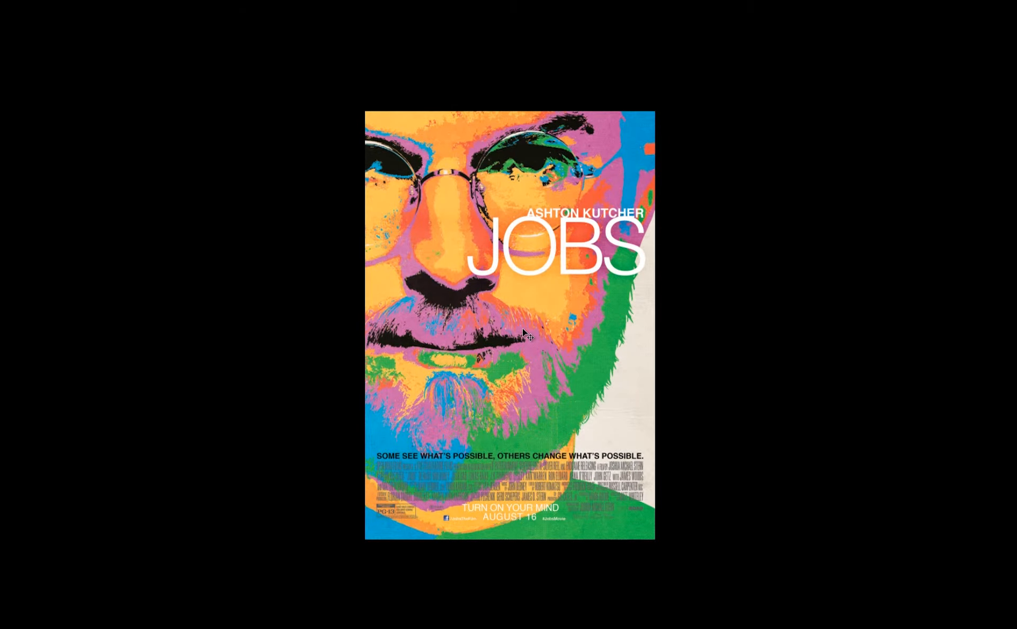
{"action": "key", "text": "ctrl+r"}
{"action": "key", "text": "ctrl+r"}
{"action": "key", "text": "ctrl+r"}
{"action": "key", "text": "ctrl+r"}
{"action": "key", "text": "ctrl+r"}
{"action": "key", "text": "ctrl+r"}
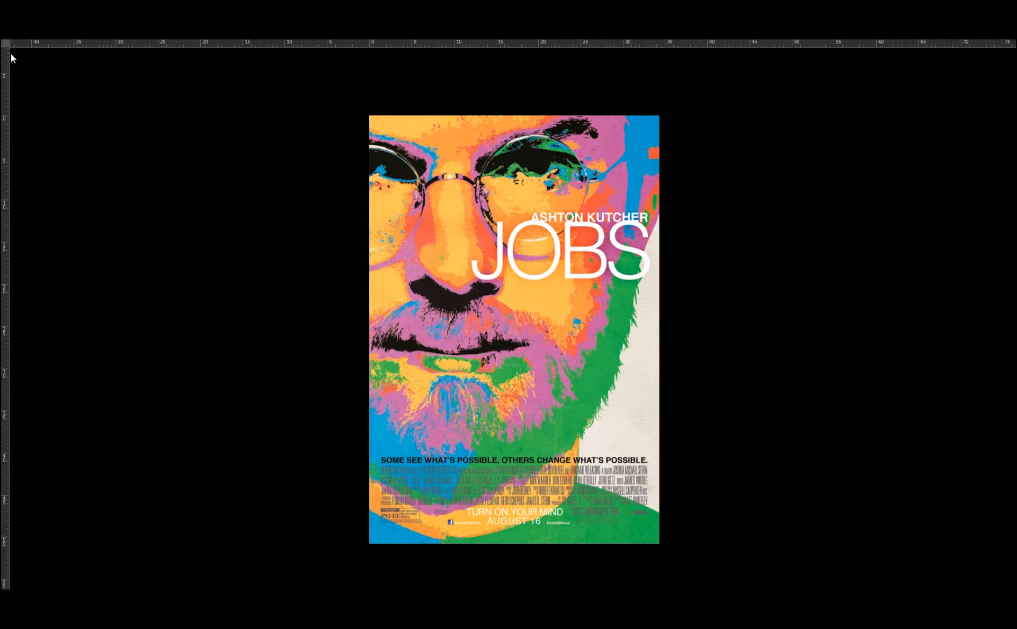
{"action": "key", "text": "ctrl+r"}
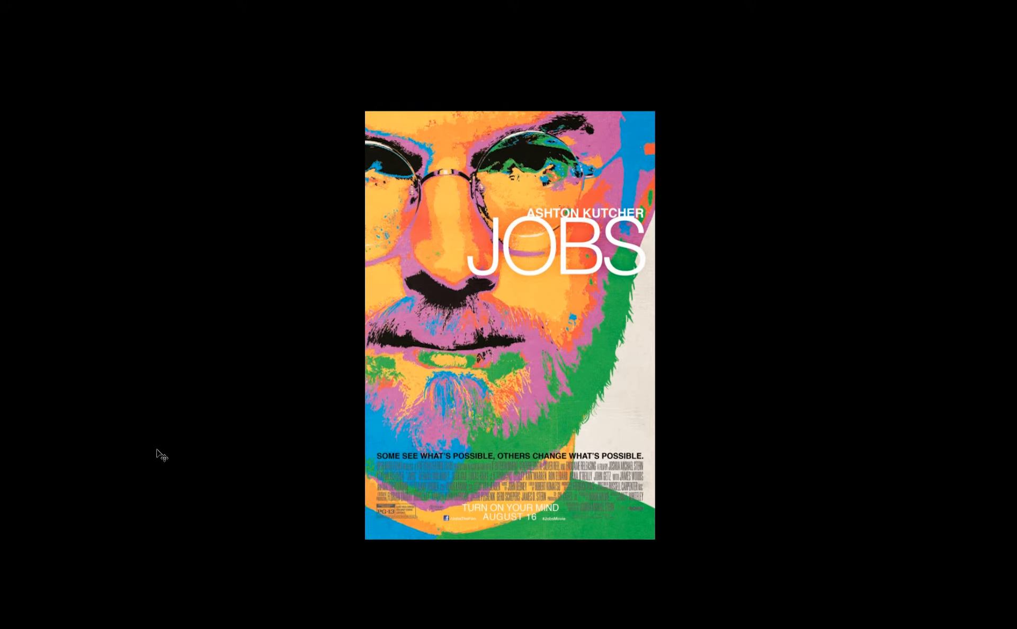
Set the poster's zoom to 25% and return to standard screen mode.
{"action": "key", "text": "ctrl+plus"}
{"action": "key", "text": "ctrl+minus"}
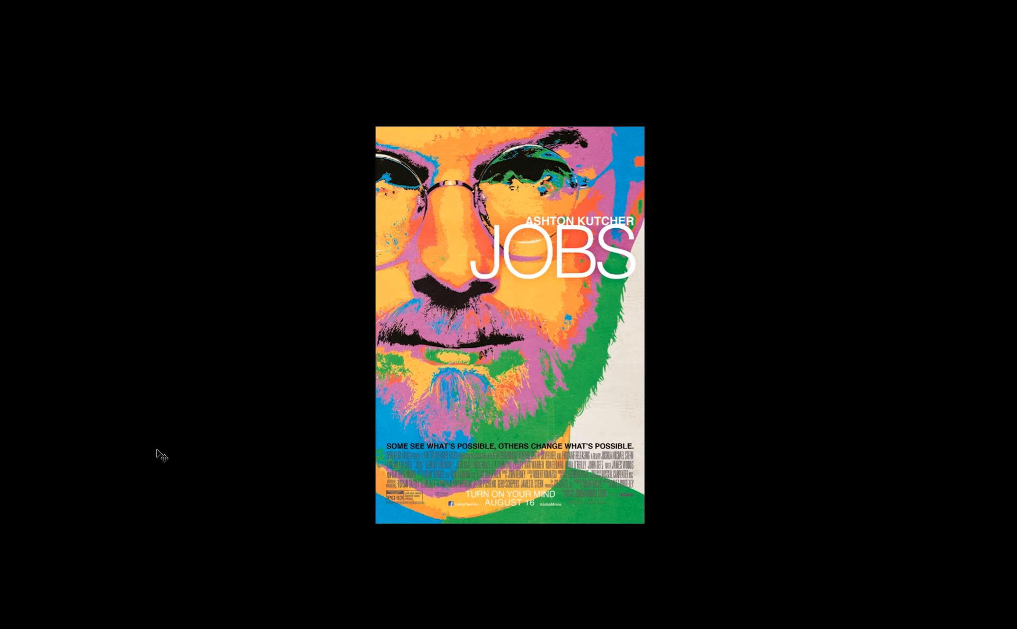
{"action": "key", "text": "f"}
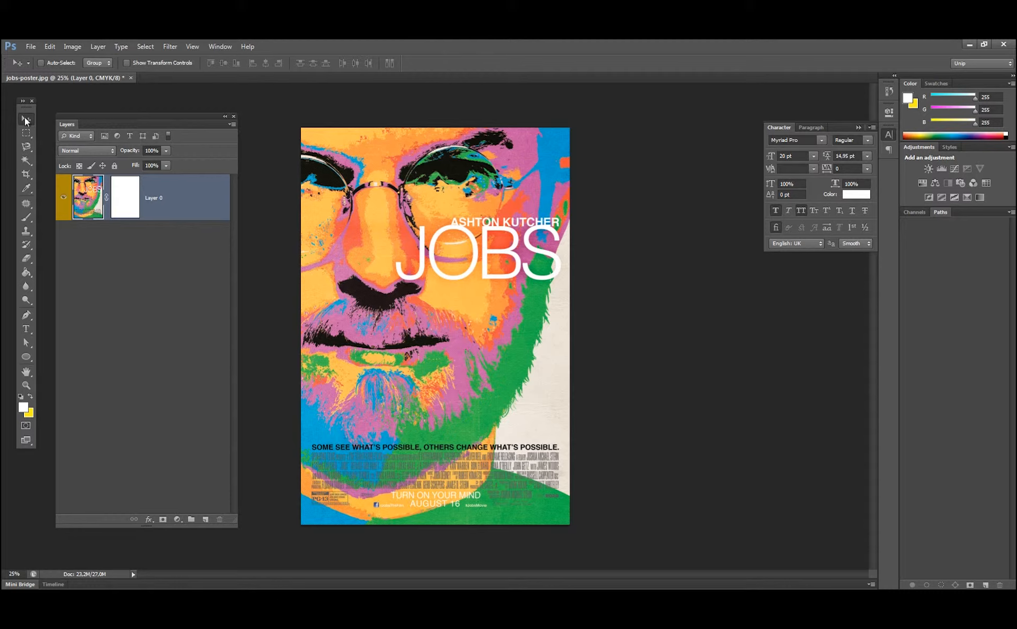
Try repositioning the poster layer with the Move tool, undo the move, and view the available file commands.
{"action": "left_click_drag", "start_coordinate": [380, 297], "coordinate": [435, 284]}
{"action": "key", "text": "ctrl+z"}
{"action": "left_click", "coordinate": [29, 46]}
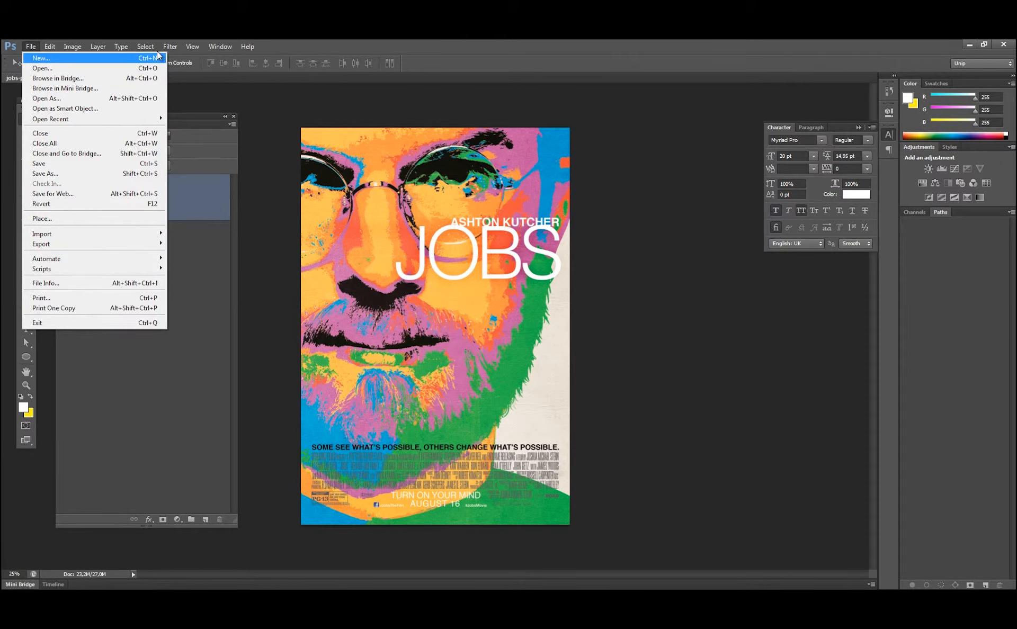
{"action": "left_click", "coordinate": [349, 44]}
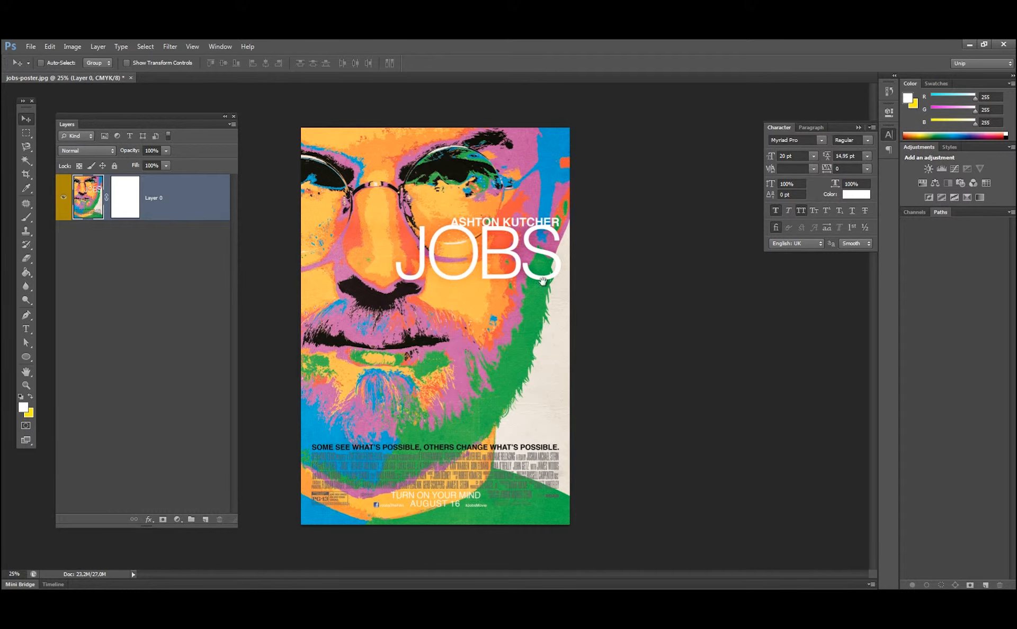
Switch to full screen mode with menu bar and examine the actor name and JOBS title lettering up close.
{"action": "key", "text": "f"}
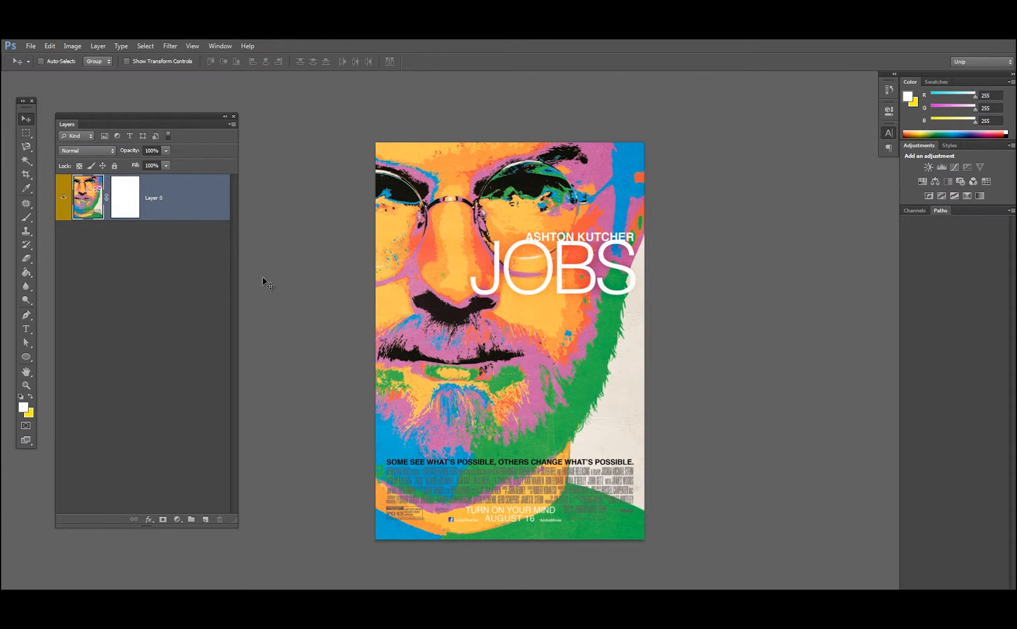
{"action": "left_click_drag", "start_coordinate": [470, 303], "coordinate": [511, 256]}
{"action": "key", "text": "alt"}
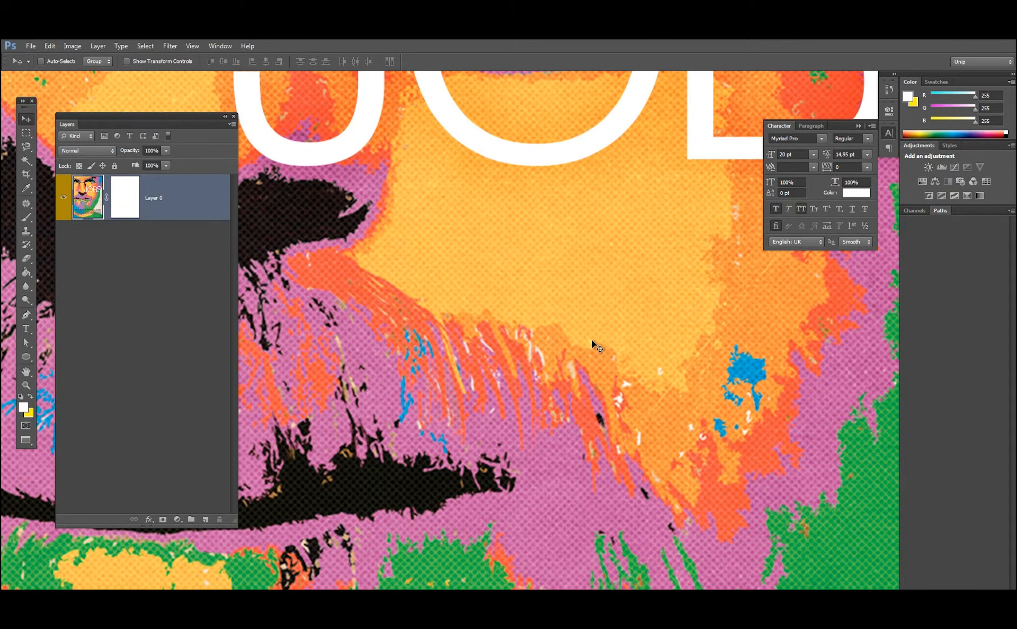
{"action": "key", "text": "ctrl+0"}
{"action": "scroll", "coordinate": [592, 339], "scroll_direction": "up", "scroll_amount": 6}
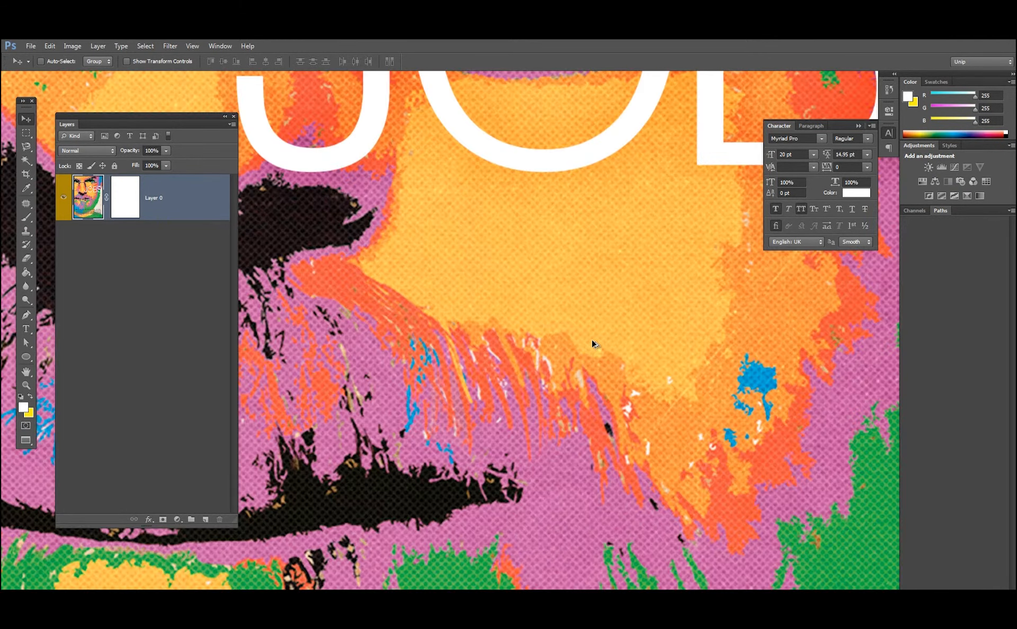
{"action": "left_click_drag", "start_coordinate": [118, 579], "coordinate": [982, 152]}
{"action": "left_click_drag", "start_coordinate": [755, 275], "coordinate": [213, 531]}
{"action": "left_click_drag", "start_coordinate": [766, 341], "coordinate": [228, 530]}
{"action": "left_click_drag", "start_coordinate": [444, 411], "coordinate": [444, 570]}
{"action": "left_click_drag", "start_coordinate": [424, 79], "coordinate": [468, 381]}
{"action": "scroll", "coordinate": [469, 381], "scroll_direction": "up", "scroll_amount": 4}
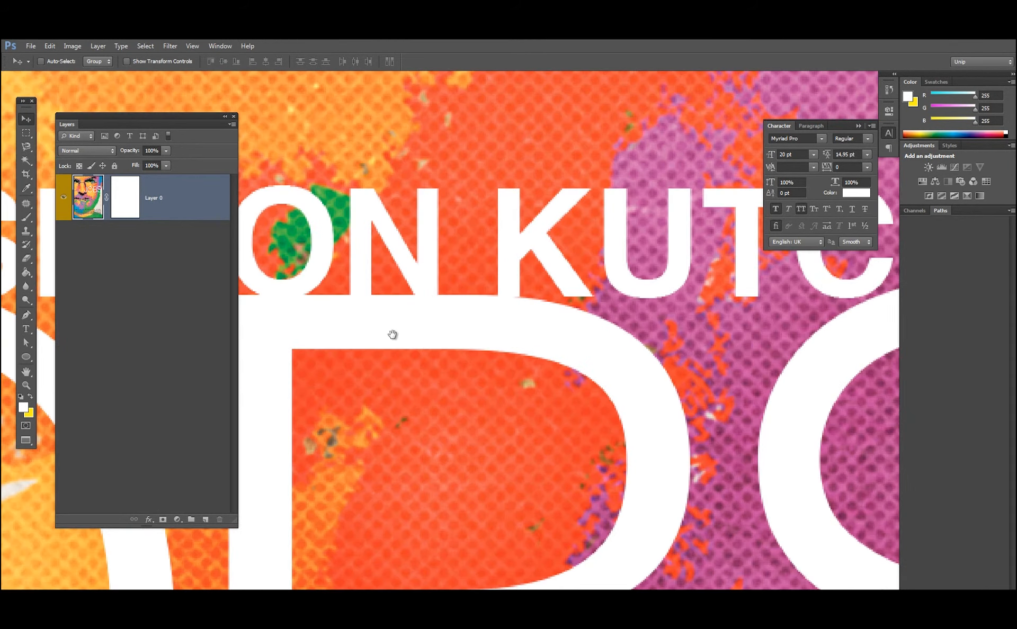
Start tracing the outer edge of the letter B in the JOBS title as a path with the Pen tool.
{"action": "key", "text": "p"}
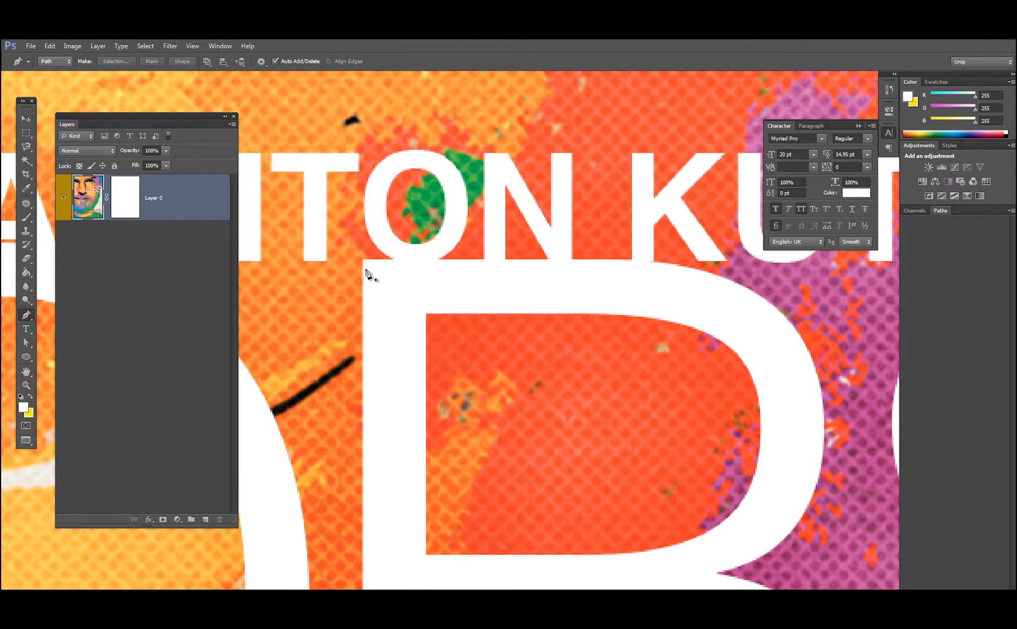
{"action": "left_click", "coordinate": [363, 260]}
{"action": "left_click", "coordinate": [646, 260]}
{"action": "left_click_drag", "start_coordinate": [478, 275], "coordinate": [229, 173]}
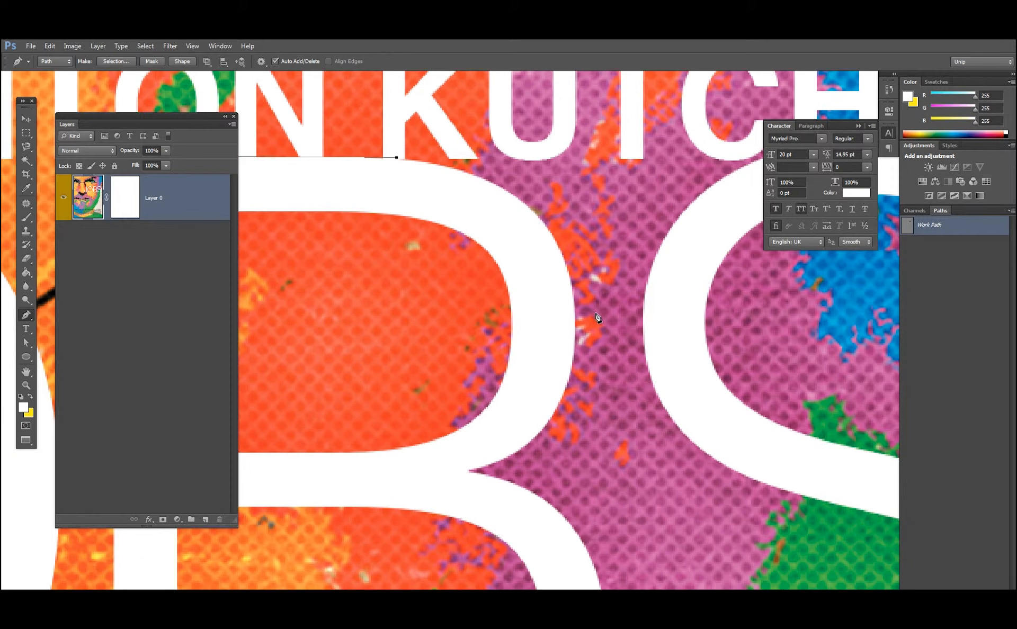
{"action": "mouse_move", "coordinate": [573, 316]}
{"action": "left_mouse_down"}
{"action": "mouse_move", "coordinate": [572, 469]}
{"action": "mouse_move", "coordinate": [574, 317]}
{"action": "left_mouse_up"}
{"action": "left_click_drag", "start_coordinate": [472, 530], "coordinate": [620, 512]}
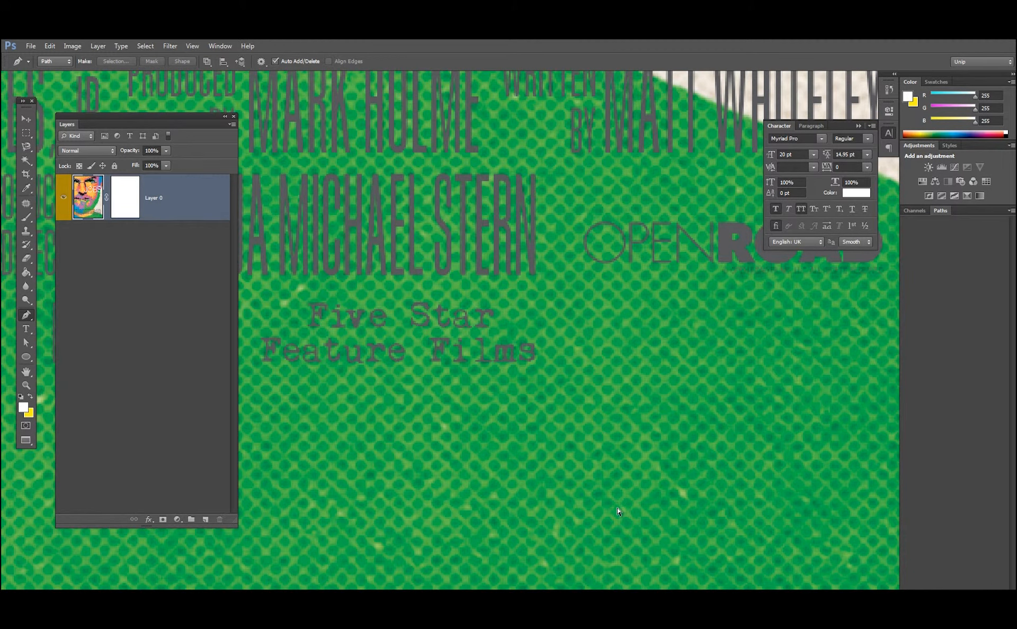
Examine the credits block and the beard area up close, and return to a view of the whole poster.
{"action": "key", "text": "ctrl+minus"}
{"action": "key", "text": "ctrl+minus"}
{"action": "key", "text": "ctrl+minus"}
{"action": "key", "text": "ctrl+plus"}
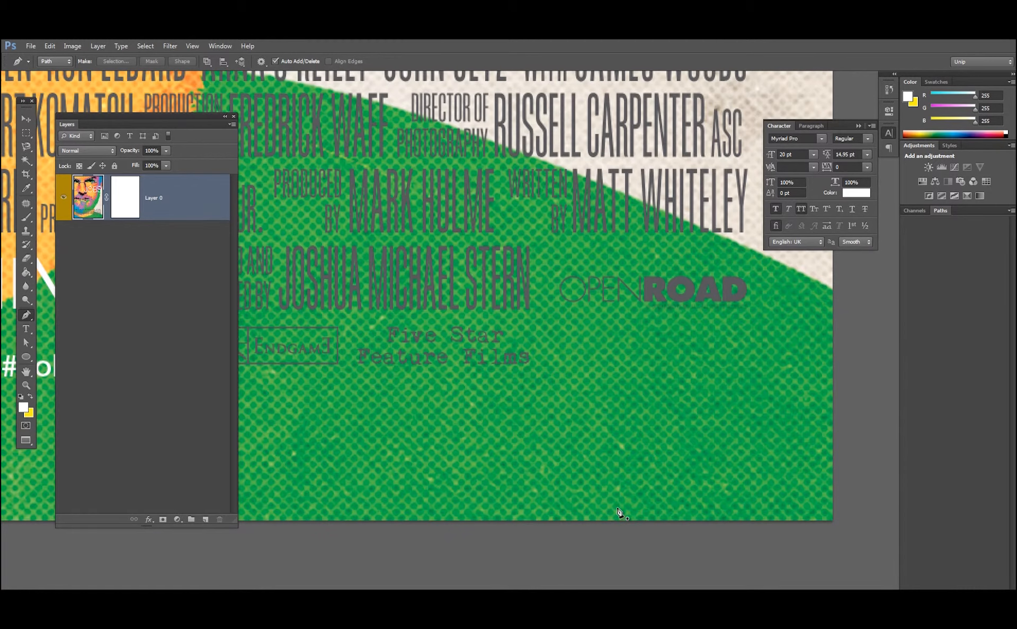
{"action": "left_click_drag", "start_coordinate": [572, 127], "coordinate": [689, 534]}
{"action": "left_click_drag", "start_coordinate": [609, 127], "coordinate": [799, 381]}
{"action": "left_click_drag", "start_coordinate": [674, 127], "coordinate": [654, 452]}
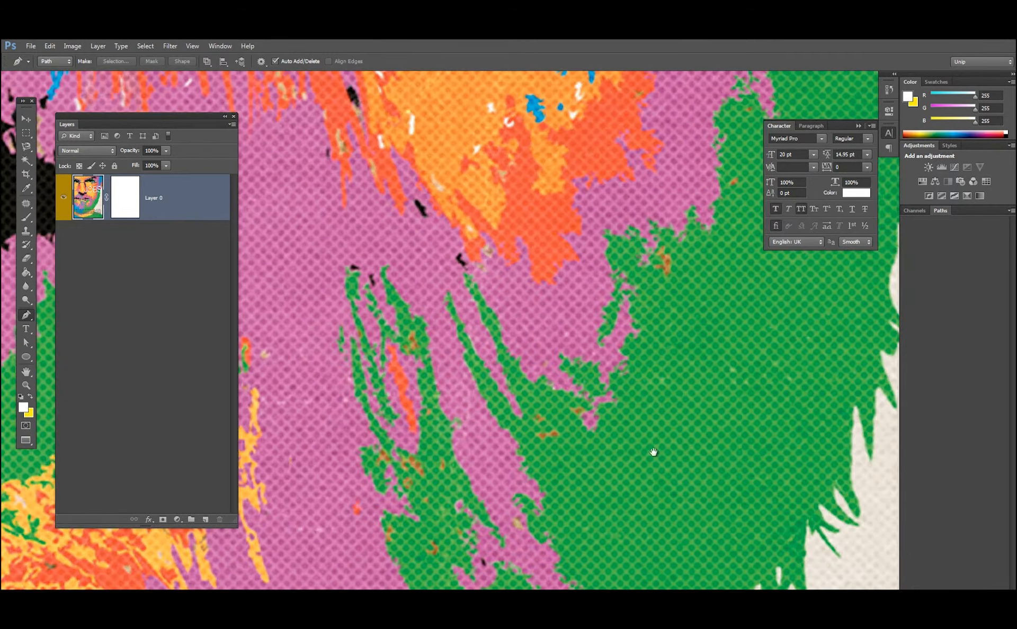
{"action": "key", "text": "ctrl+0"}
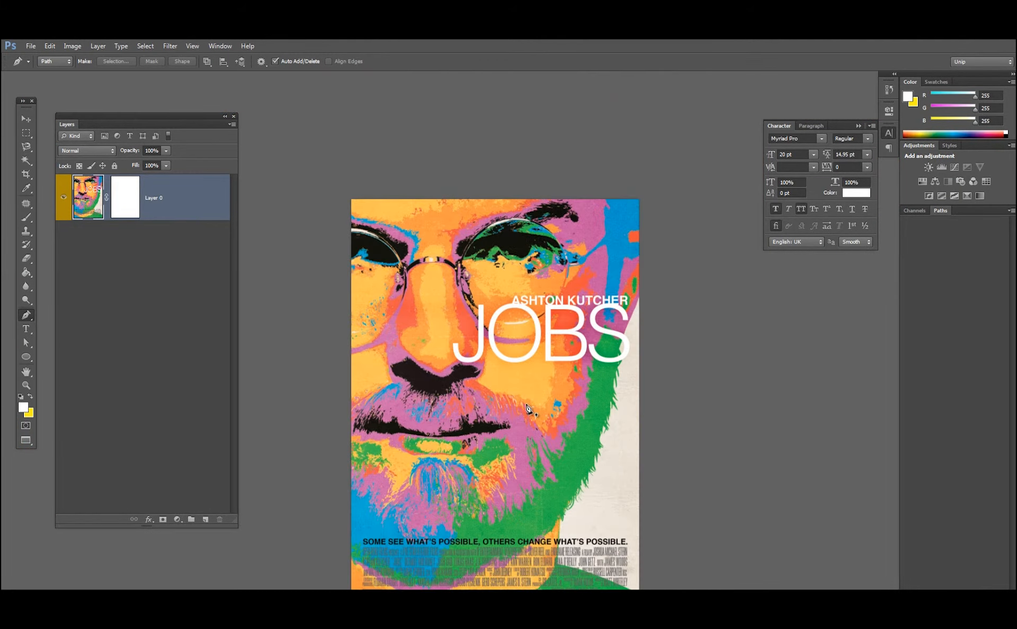
Examine the poster's face and title repeatedly at closer and wider magnifications.
{"action": "scroll", "coordinate": [527, 409], "scroll_direction": "up", "scroll_amount": 3}
{"action": "scroll", "coordinate": [527, 409], "scroll_direction": "down", "scroll_amount": 4}
{"action": "scroll", "coordinate": [527, 410], "scroll_direction": "up", "scroll_amount": 6}
{"action": "scroll", "coordinate": [527, 410], "scroll_direction": "down", "scroll_amount": 2}
{"action": "scroll", "coordinate": [527, 409], "scroll_direction": "up", "scroll_amount": 2}
{"action": "scroll", "coordinate": [527, 409], "scroll_direction": "down", "scroll_amount": 3}
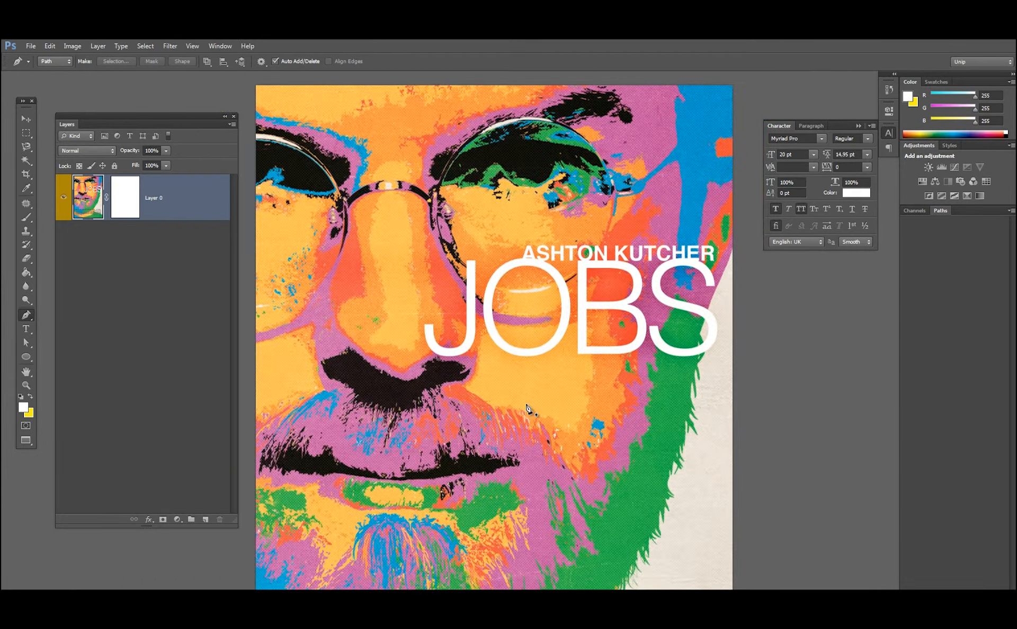
{"action": "scroll", "coordinate": [526, 409], "scroll_direction": "up", "scroll_amount": 2}
{"action": "scroll", "coordinate": [527, 409], "scroll_direction": "down", "scroll_amount": 4}
{"action": "scroll", "coordinate": [527, 409], "scroll_direction": "up", "scroll_amount": 1}
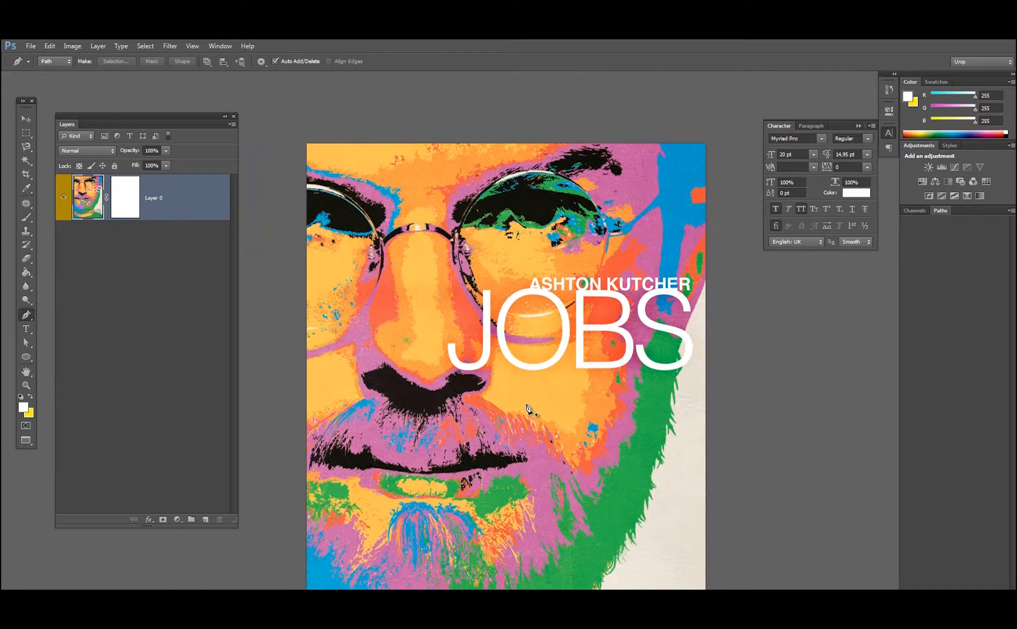
{"action": "scroll", "coordinate": [526, 409], "scroll_direction": "up", "scroll_amount": 2}
{"action": "scroll", "coordinate": [527, 409], "scroll_direction": "down", "scroll_amount": 3}
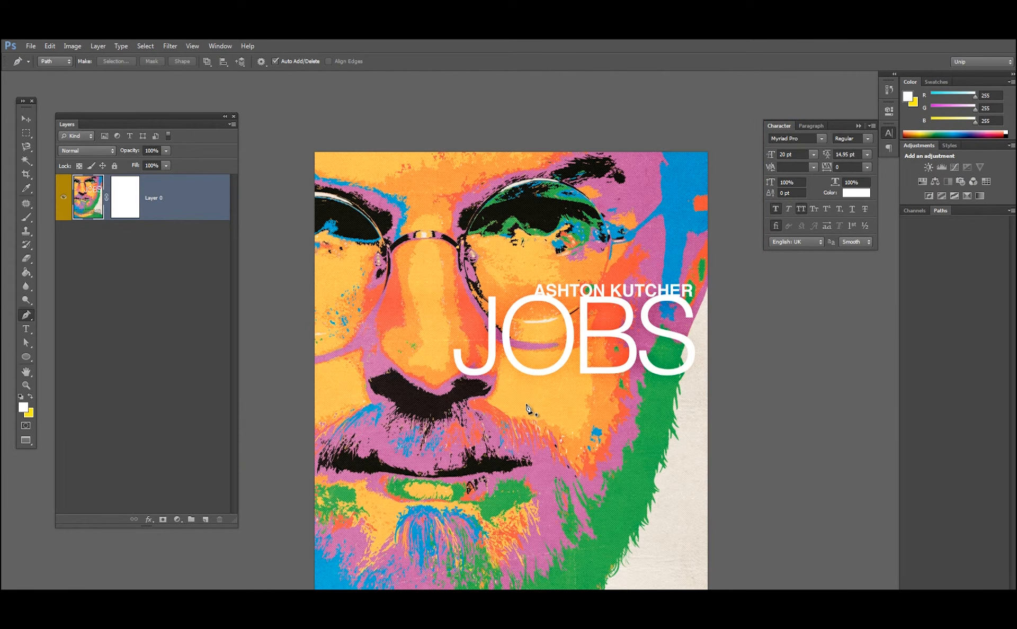
{"action": "scroll", "coordinate": [527, 409], "scroll_direction": "up", "scroll_amount": 1}
{"action": "left_click_drag", "start_coordinate": [573, 302], "coordinate": [512, 302]}
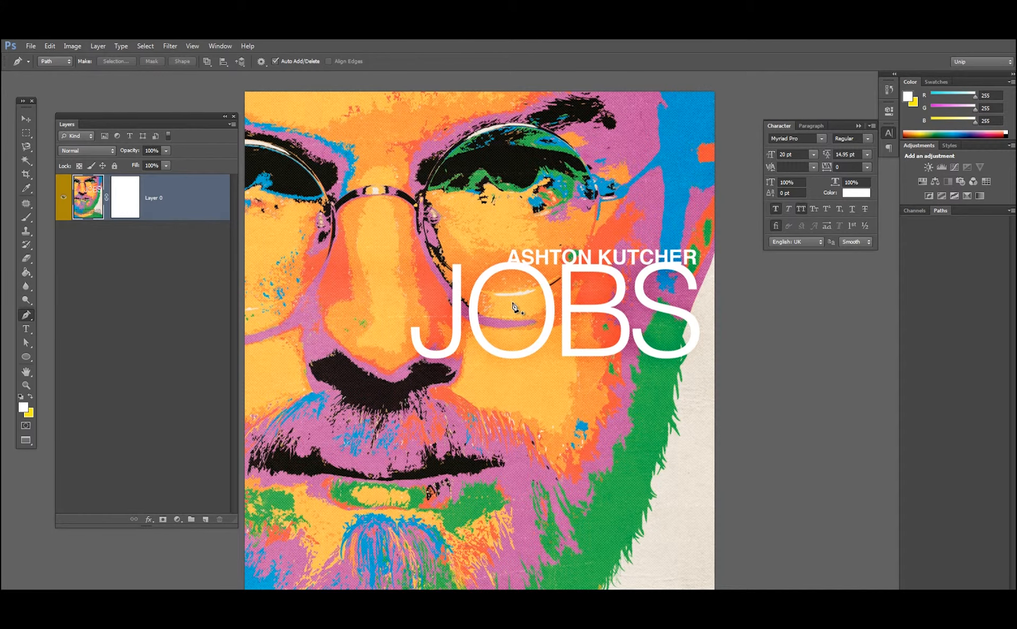
{"action": "scroll", "coordinate": [513, 306], "scroll_direction": "down", "scroll_amount": 1}
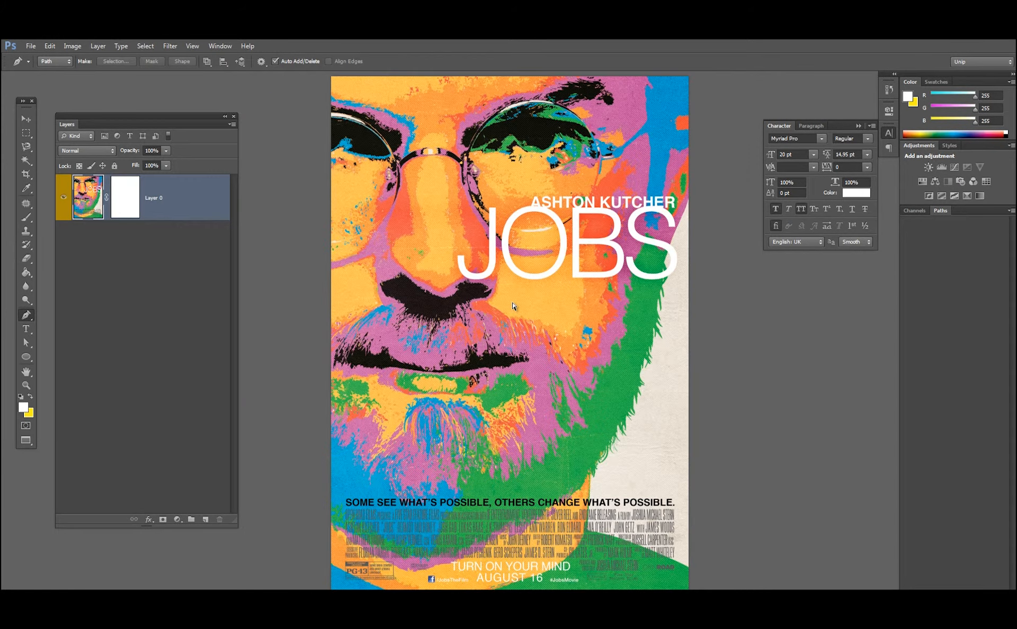
{"action": "scroll", "coordinate": [512, 306], "scroll_direction": "up", "scroll_amount": 1}
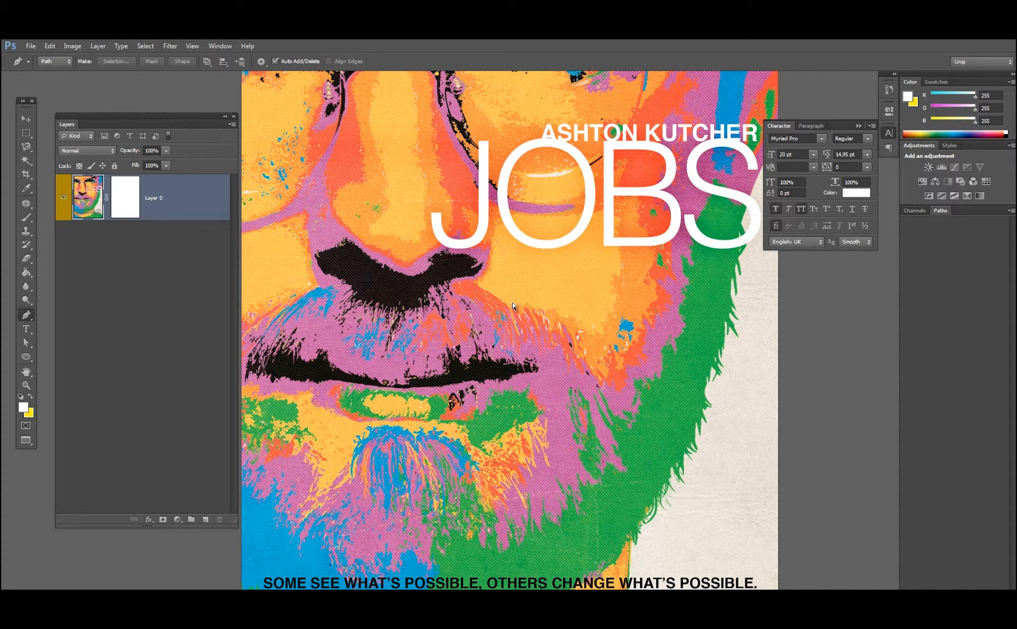
{"action": "scroll", "coordinate": [512, 306], "scroll_direction": "down", "scroll_amount": 3}
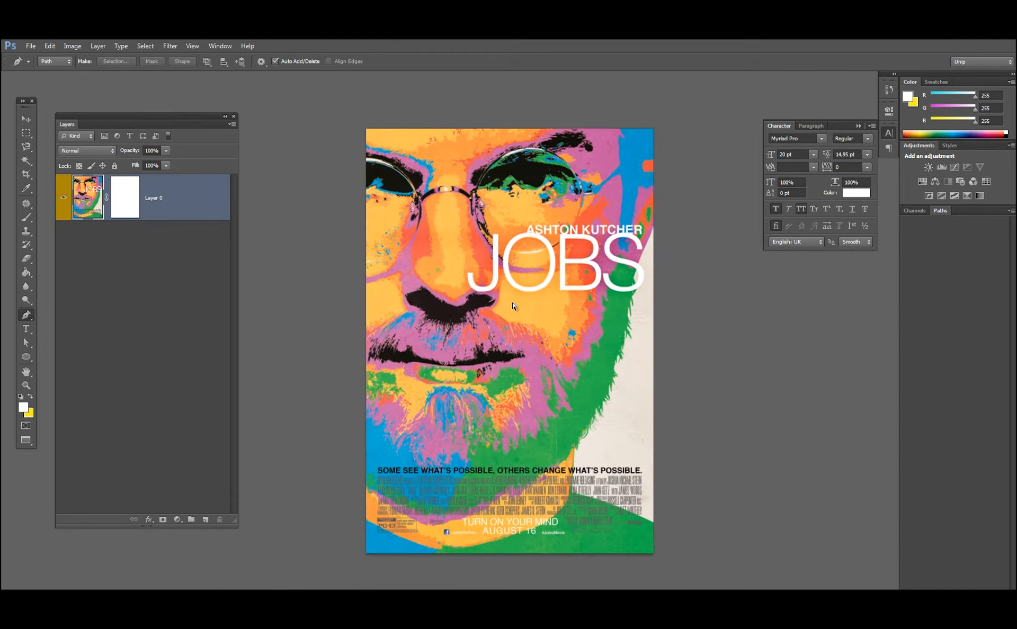
{"action": "scroll", "coordinate": [512, 306], "scroll_direction": "up", "scroll_amount": 1}
{"action": "scroll", "coordinate": [512, 306], "scroll_direction": "up", "scroll_amount": 1}
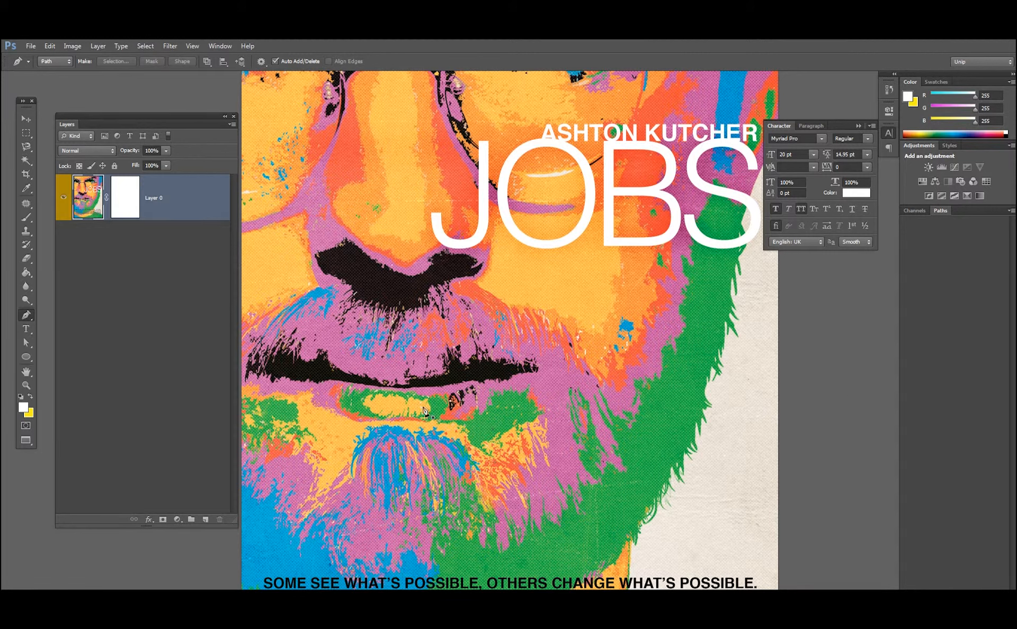
Move the floating Layers panel closer to the toolbox, aligned with its upper edge, and recenter the poster.
{"action": "left_click_drag", "start_coordinate": [572, 172], "coordinate": [597, 364]}
{"action": "left_click_drag", "start_coordinate": [122, 113], "coordinate": [112, 97]}
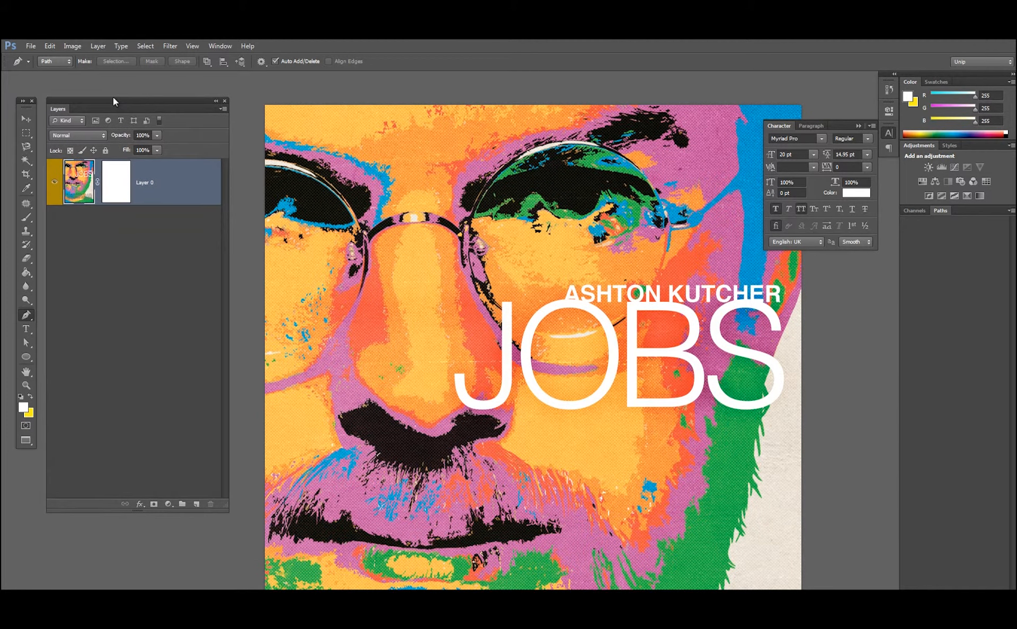
{"action": "left_click_drag", "start_coordinate": [573, 386], "coordinate": [564, 361]}
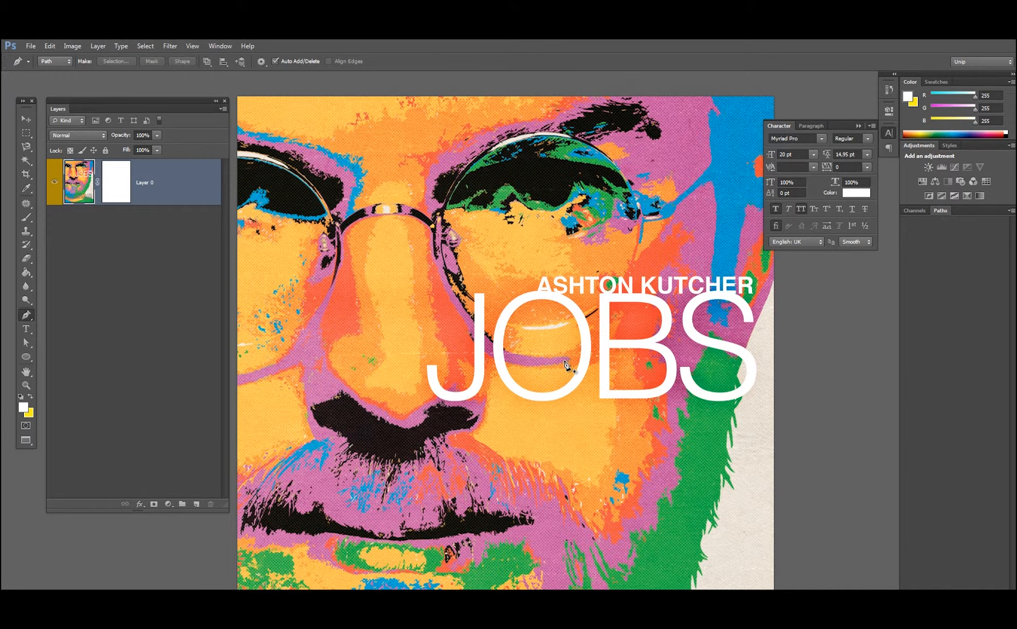
Preview a Levels adjustment of the poster's shadow and highlight input levels, and discard it.
{"action": "key", "text": "ctrl+l"}
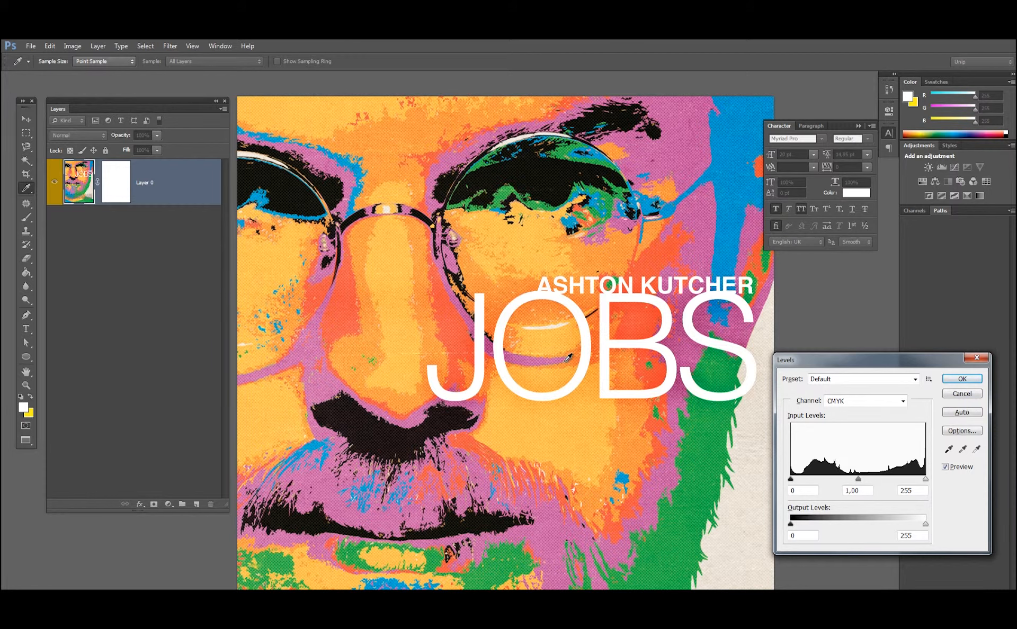
{"action": "left_click_drag", "start_coordinate": [842, 361], "coordinate": [729, 314]}
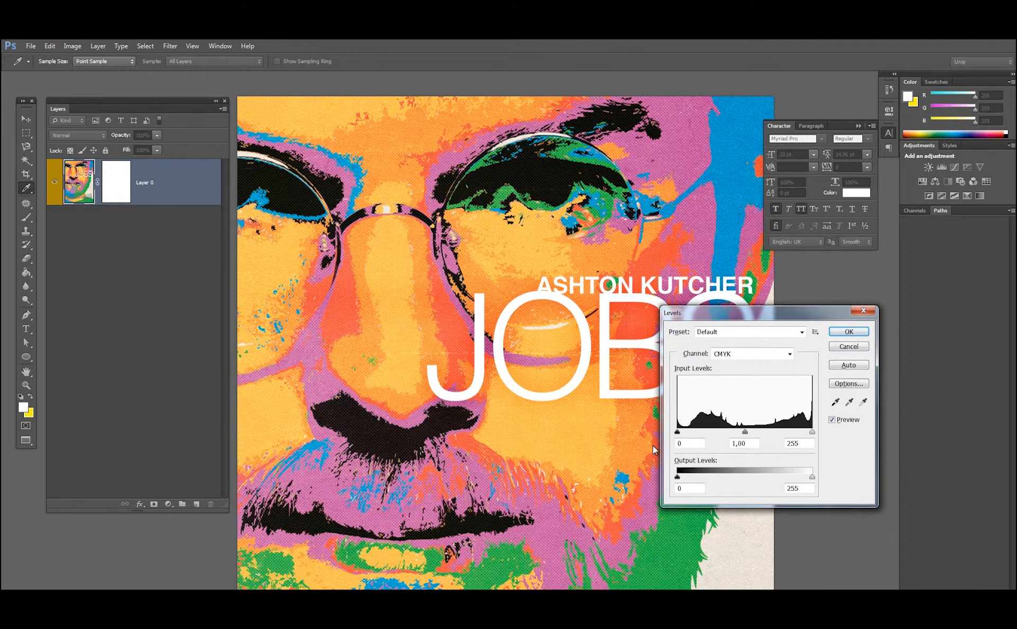
{"action": "mouse_move", "coordinate": [677, 433]}
{"action": "left_mouse_down"}
{"action": "mouse_move", "coordinate": [724, 431]}
{"action": "mouse_move", "coordinate": [664, 435]}
{"action": "left_mouse_up"}
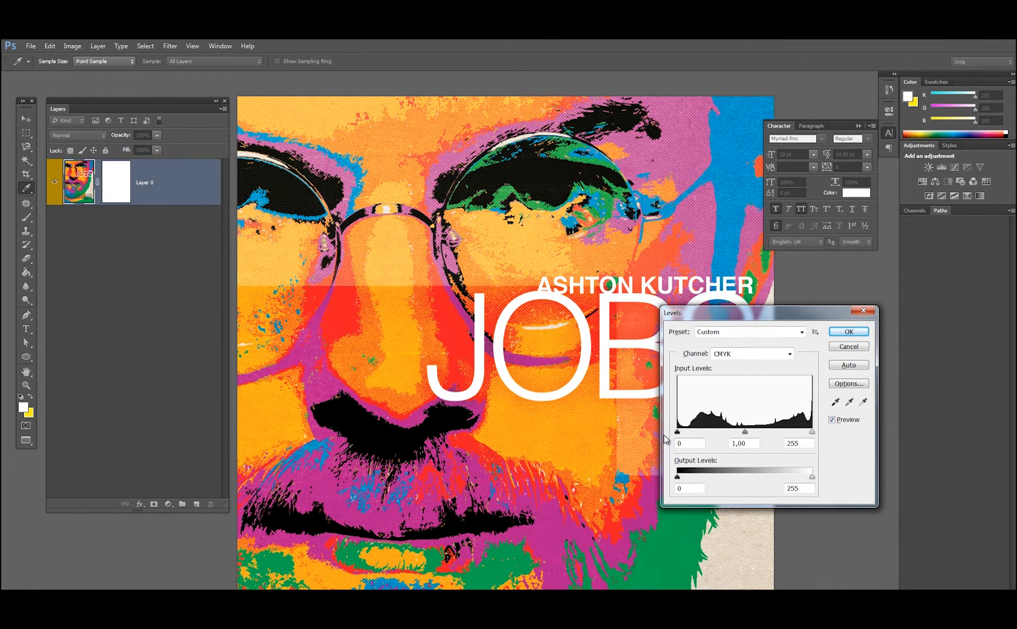
{"action": "mouse_move", "coordinate": [808, 431]}
{"action": "left_mouse_down"}
{"action": "mouse_move", "coordinate": [744, 432]}
{"action": "mouse_move", "coordinate": [803, 431]}
{"action": "left_mouse_up"}
{"action": "left_click", "coordinate": [848, 347]}
{"action": "key", "text": "p"}
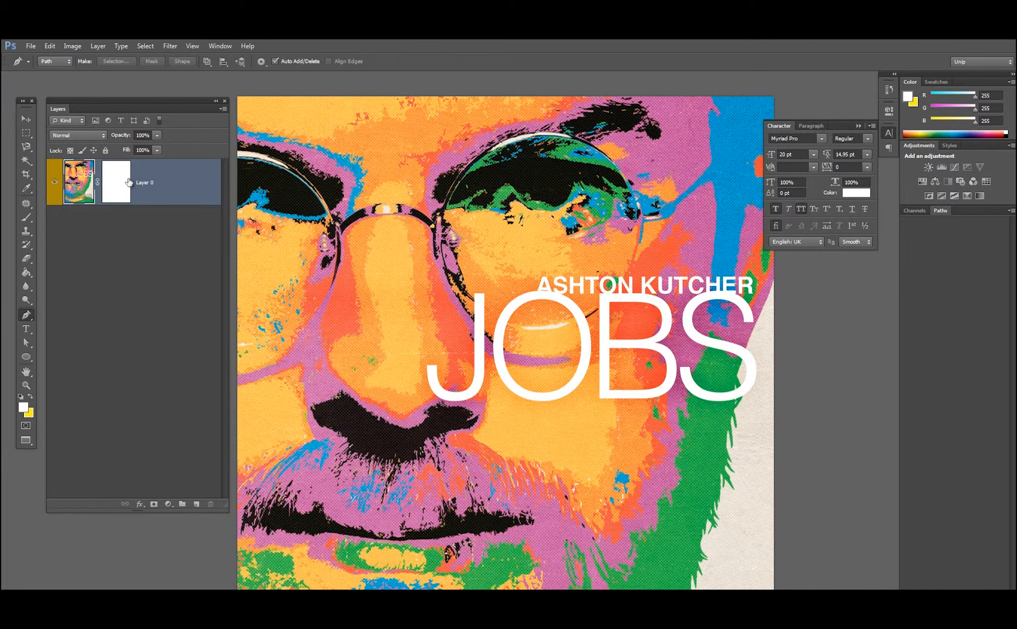
Invert the poster layer's colors, compare the inverted and original versions repeatedly, and leave the original colors.
{"action": "key", "text": "ctrl+i"}
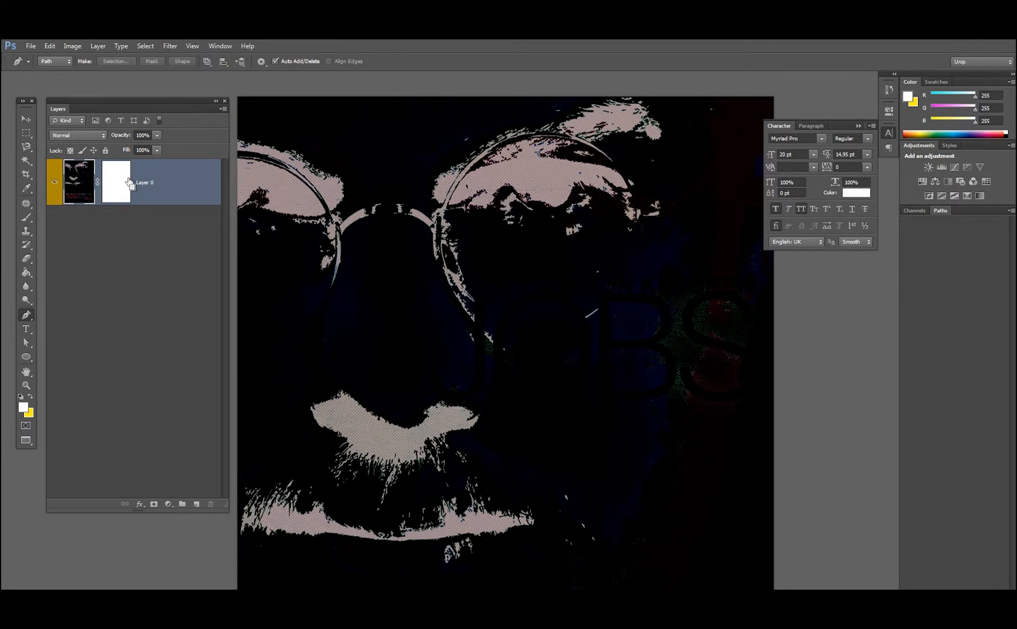
{"action": "key", "text": "ctrl+z"}
{"action": "key", "text": "ctrl+z"}
{"action": "key", "text": "ctrl+z"}
{"action": "key", "text": "ctrl+z"}
{"action": "key", "text": "ctrl+z"}
{"action": "key", "text": "ctrl+z"}
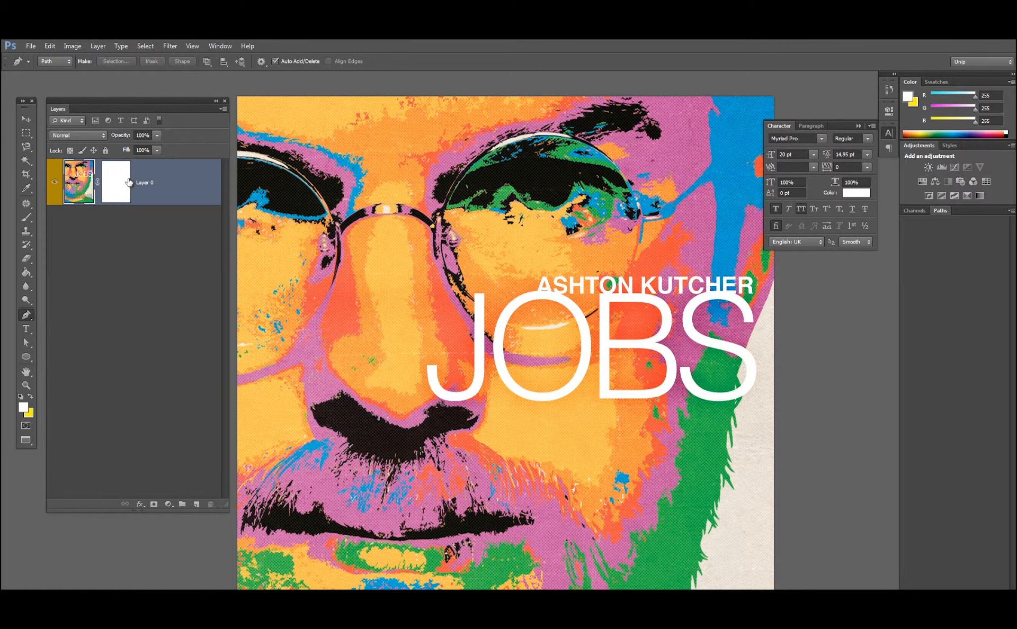
Sample orange-red, blue, green and white areas of the poster as the foreground color with the Eyedropper tool.
{"action": "key", "text": "i"}
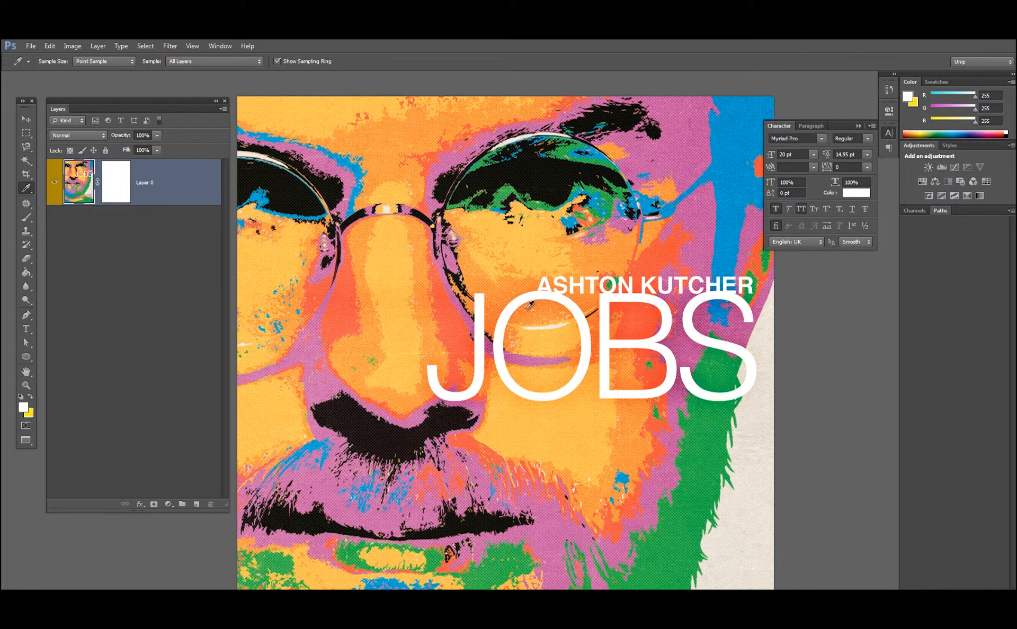
{"action": "left_click", "coordinate": [446, 306]}
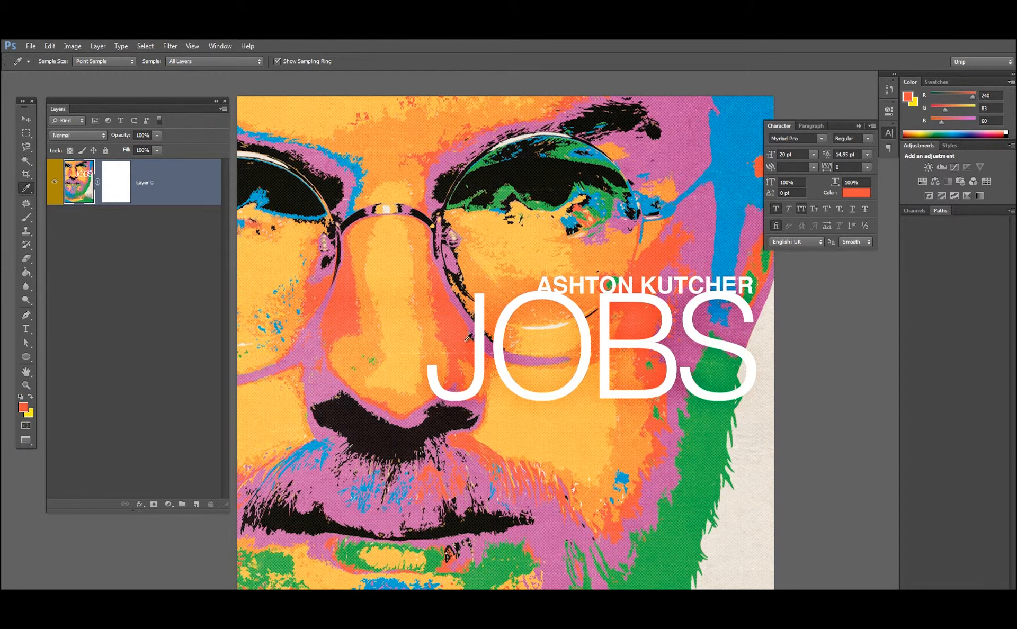
{"action": "left_click", "coordinate": [653, 262]}
{"action": "left_click", "coordinate": [739, 139]}
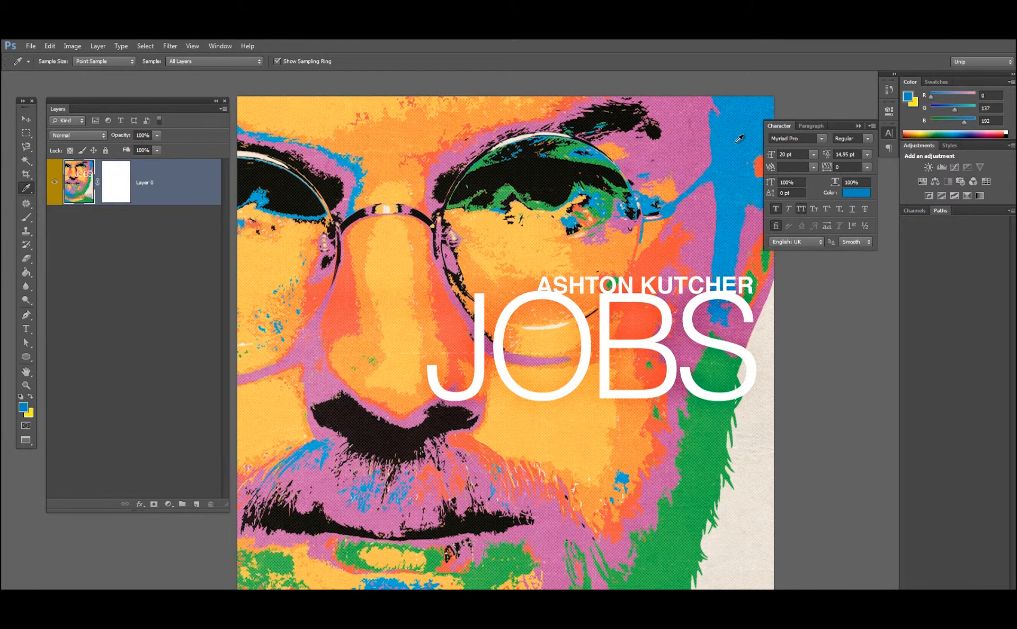
{"action": "left_click", "coordinate": [697, 399]}
{"action": "left_click", "coordinate": [682, 512]}
{"action": "left_click", "coordinate": [441, 397]}
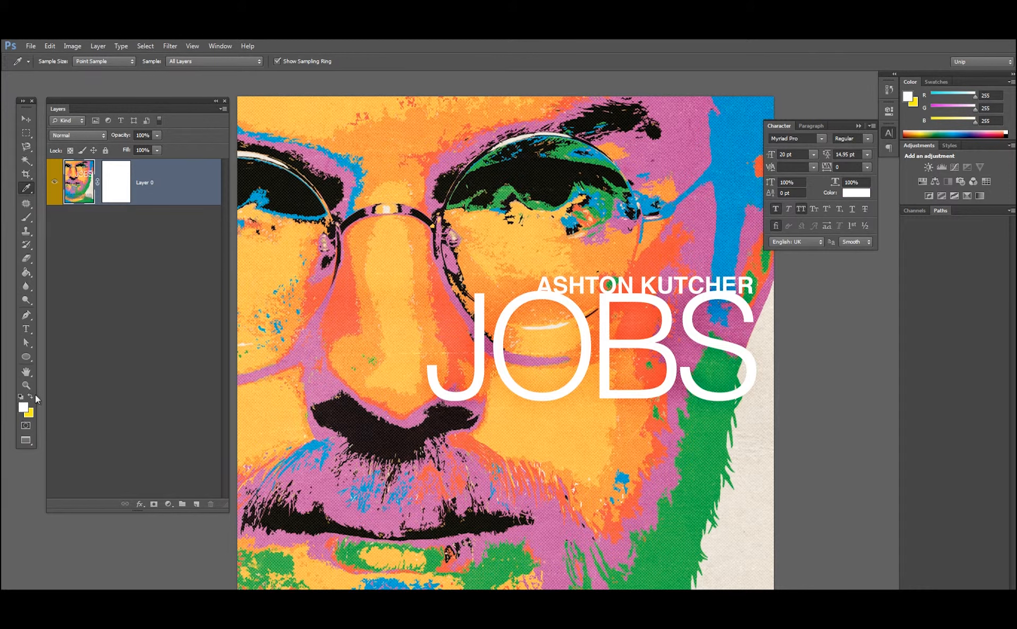
Sample more poster colors around the title, beard and glasses, finishing with yellow-orange RGB 255, 203, 92 as the foreground color.
{"action": "left_click", "coordinate": [627, 344]}
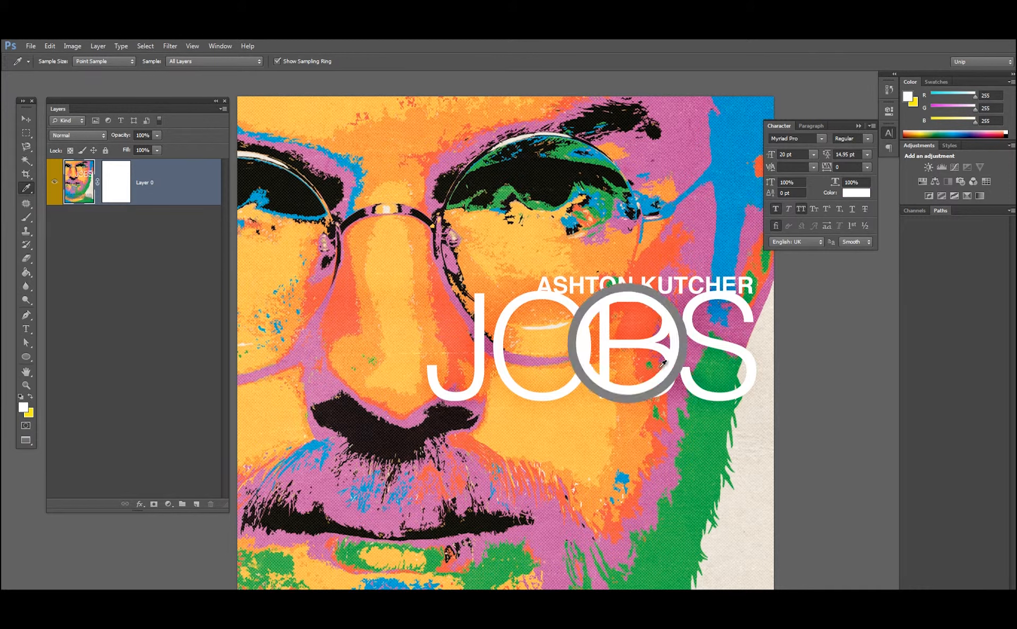
{"action": "left_click", "coordinate": [700, 437]}
{"action": "left_click", "coordinate": [709, 376]}
{"action": "left_click", "coordinate": [739, 329]}
{"action": "left_click", "coordinate": [745, 265]}
{"action": "left_click", "coordinate": [742, 196]}
{"action": "left_click", "coordinate": [687, 161]}
{"action": "left_click", "coordinate": [585, 192]}
{"action": "left_click_drag", "start_coordinate": [460, 278], "coordinate": [539, 244]}
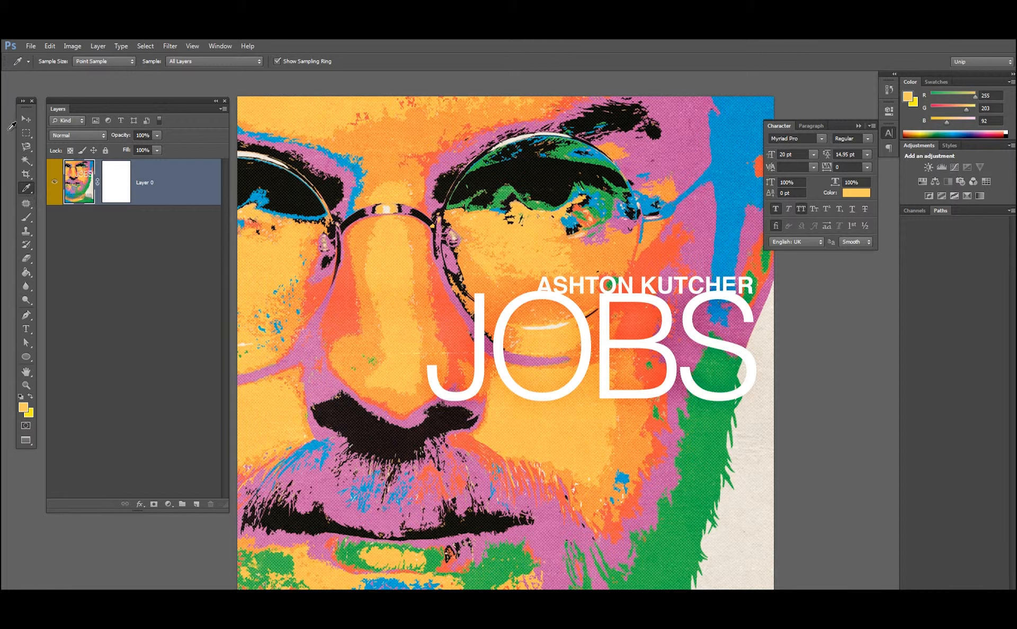
Draw several rectangular marquee selections over the nose, cheek and title area of the poster, and deselect.
{"action": "left_click", "coordinate": [25, 136]}
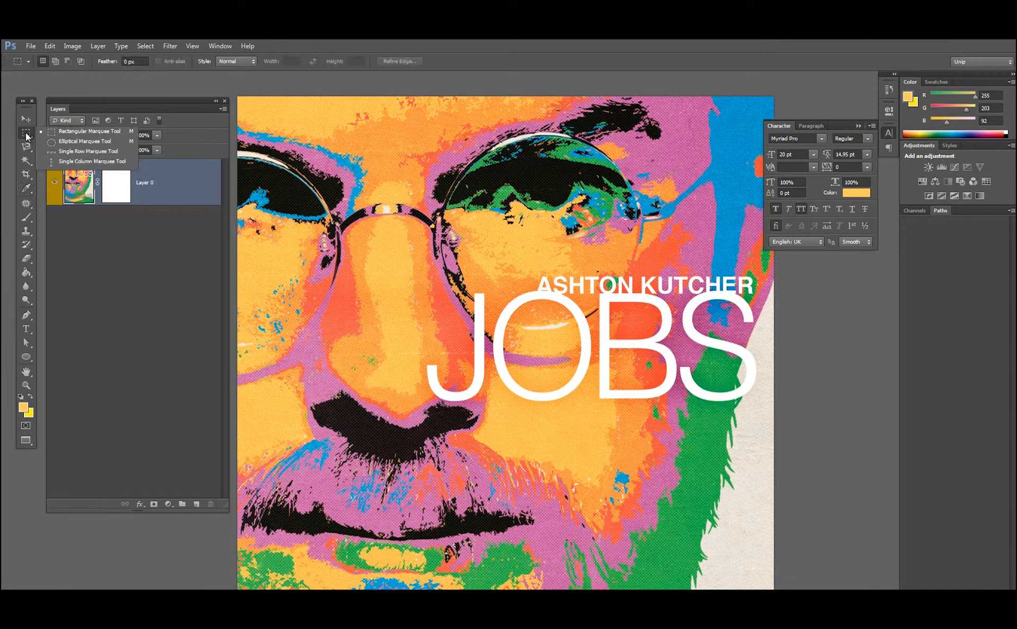
{"action": "left_click", "coordinate": [609, 63]}
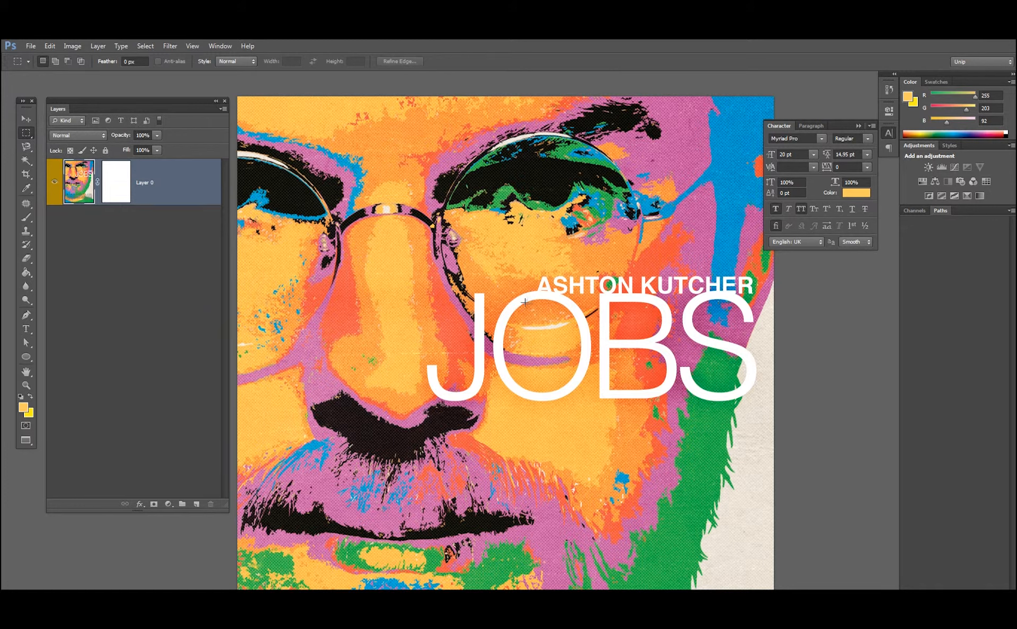
{"action": "left_click_drag", "start_coordinate": [374, 227], "coordinate": [580, 463]}
{"action": "left_click_drag", "start_coordinate": [655, 400], "coordinate": [583, 345]}
{"action": "left_click_drag", "start_coordinate": [356, 299], "coordinate": [548, 457]}
{"action": "left_click_drag", "start_coordinate": [450, 423], "coordinate": [362, 212]}
{"action": "left_click", "coordinate": [397, 292]}
{"action": "left_click_drag", "start_coordinate": [420, 266], "coordinate": [499, 352]}
{"action": "left_click", "coordinate": [572, 386]}
Paint brush strokes across the glasses bridge and down the cheek with the yellow-orange foreground color, and undo them.
{"action": "key", "text": "b"}
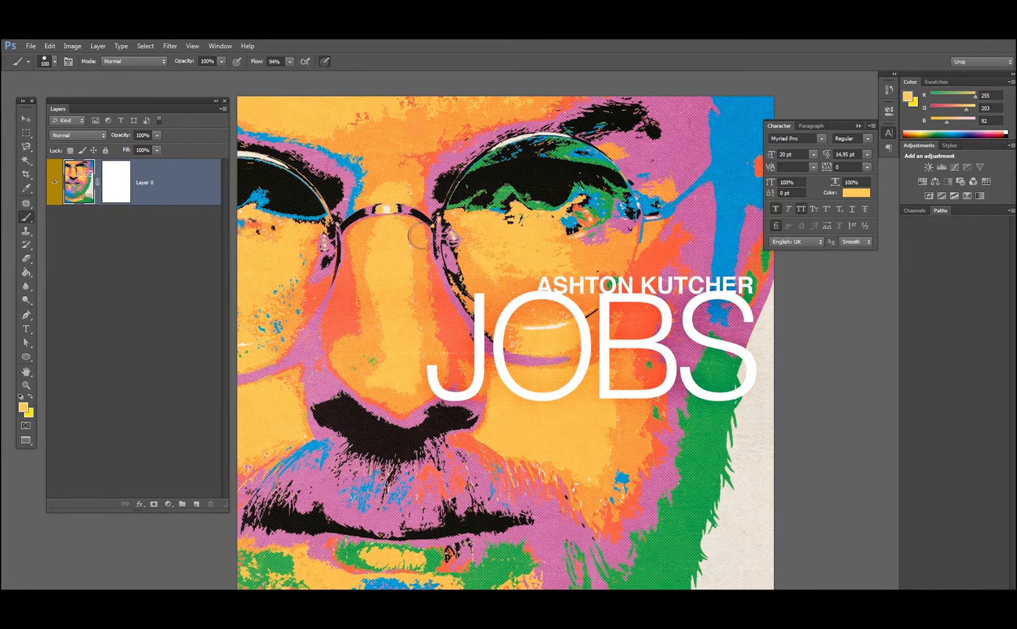
{"action": "mouse_move", "coordinate": [455, 233]}
{"action": "left_mouse_down"}
{"action": "mouse_move", "coordinate": [408, 238]}
{"action": "mouse_move", "coordinate": [524, 347]}
{"action": "mouse_move", "coordinate": [495, 453]}
{"action": "mouse_move", "coordinate": [483, 342]}
{"action": "mouse_move", "coordinate": [593, 433]}
{"action": "mouse_move", "coordinate": [725, 374]}
{"action": "mouse_move", "coordinate": [614, 168]}
{"action": "mouse_move", "coordinate": [691, 310]}
{"action": "mouse_move", "coordinate": [736, 482]}
{"action": "mouse_move", "coordinate": [495, 477]}
{"action": "mouse_move", "coordinate": [360, 198]}
{"action": "left_mouse_up"}
{"action": "mouse_move", "coordinate": [301, 305]}
{"action": "left_mouse_down"}
{"action": "mouse_move", "coordinate": [400, 465]}
{"action": "mouse_move", "coordinate": [318, 521]}
{"action": "left_mouse_up"}
{"action": "key", "text": "ctrl+z"}
Paint on the poster with a 59 px preset brush tip and again with its size enlarged to 504 px, and undo the strokes.
{"action": "right_click", "coordinate": [397, 317]}
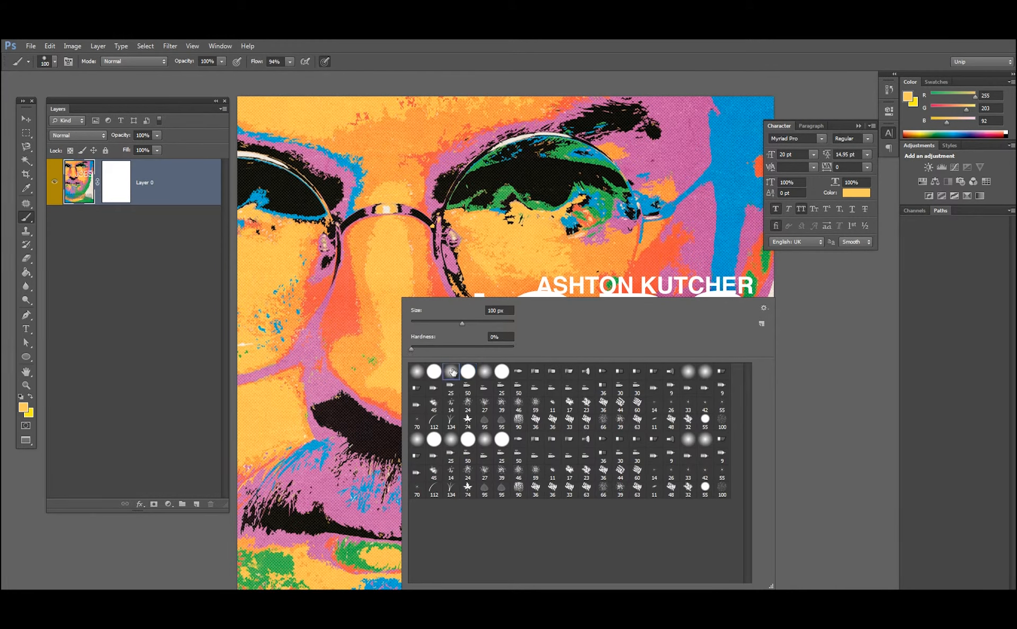
{"action": "left_click", "coordinate": [537, 408]}
{"action": "mouse_move", "coordinate": [441, 192]}
{"action": "left_mouse_down"}
{"action": "mouse_move", "coordinate": [393, 253]}
{"action": "mouse_move", "coordinate": [445, 360]}
{"action": "mouse_move", "coordinate": [615, 321]}
{"action": "mouse_move", "coordinate": [588, 402]}
{"action": "mouse_move", "coordinate": [702, 464]}
{"action": "mouse_move", "coordinate": [705, 512]}
{"action": "mouse_move", "coordinate": [655, 521]}
{"action": "mouse_move", "coordinate": [574, 509]}
{"action": "left_mouse_up"}
{"action": "right_click", "coordinate": [384, 276]}
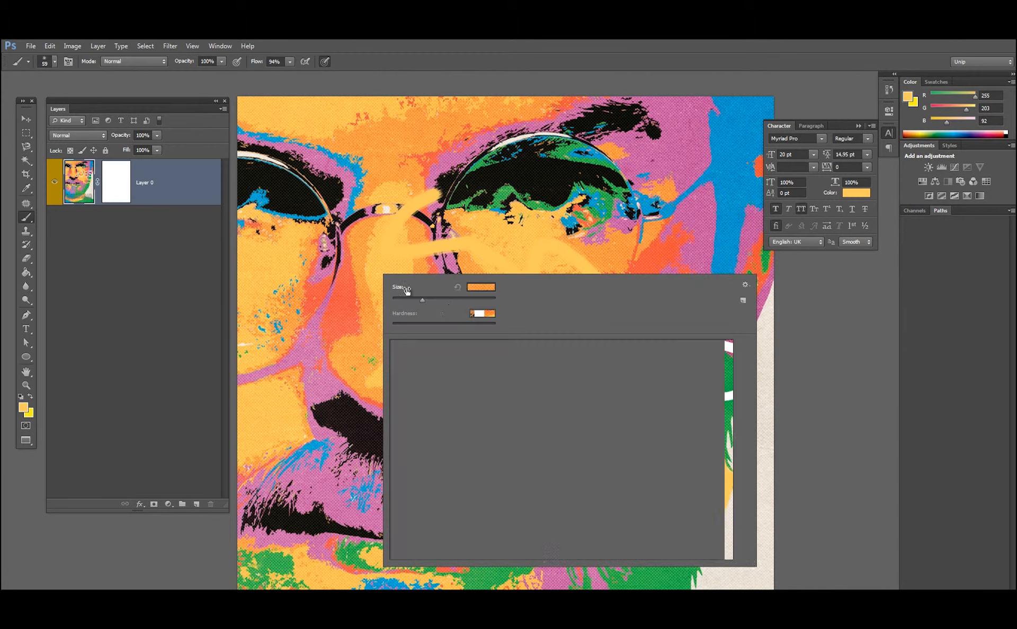
{"action": "left_click_drag", "start_coordinate": [422, 300], "coordinate": [457, 299]}
{"action": "mouse_move", "coordinate": [528, 153]}
{"action": "left_mouse_down"}
{"action": "mouse_move", "coordinate": [549, 265]}
{"action": "mouse_move", "coordinate": [643, 320]}
{"action": "mouse_move", "coordinate": [461, 409]}
{"action": "mouse_move", "coordinate": [527, 408]}
{"action": "mouse_move", "coordinate": [660, 367]}
{"action": "mouse_move", "coordinate": [712, 328]}
{"action": "left_mouse_up"}
{"action": "key", "text": "ctrl+alt+z"}
{"action": "key", "text": "ctrl+alt+z"}
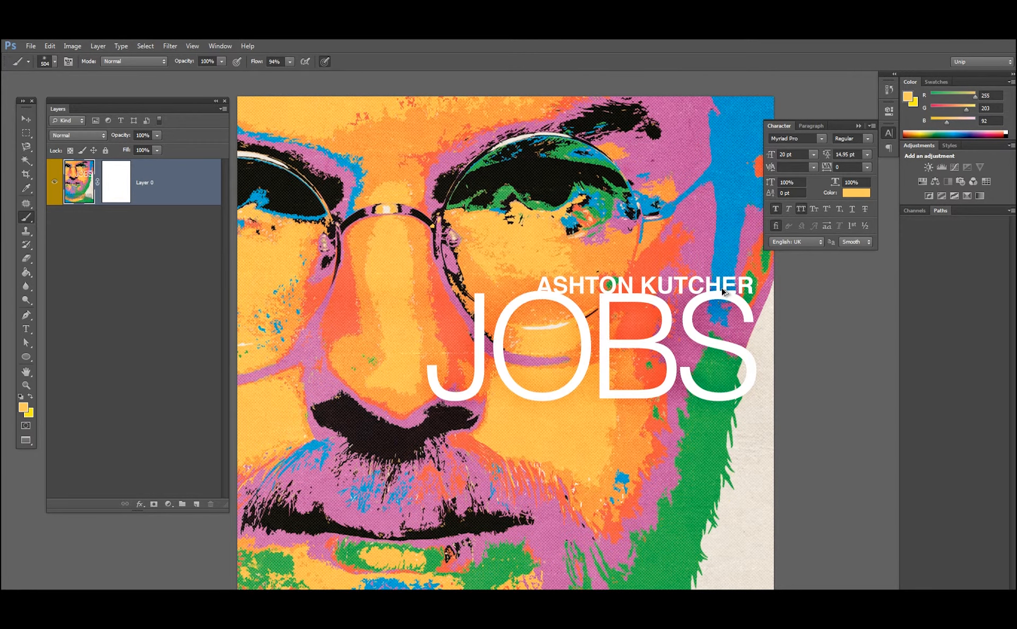
{"action": "key", "text": "ctrl+alt+z"}
Return to the Rectangular Marquee tool, view the new document settings, and dismiss them without creating a document.
{"action": "left_click", "coordinate": [26, 133]}
{"action": "left_click", "coordinate": [388, 243]}
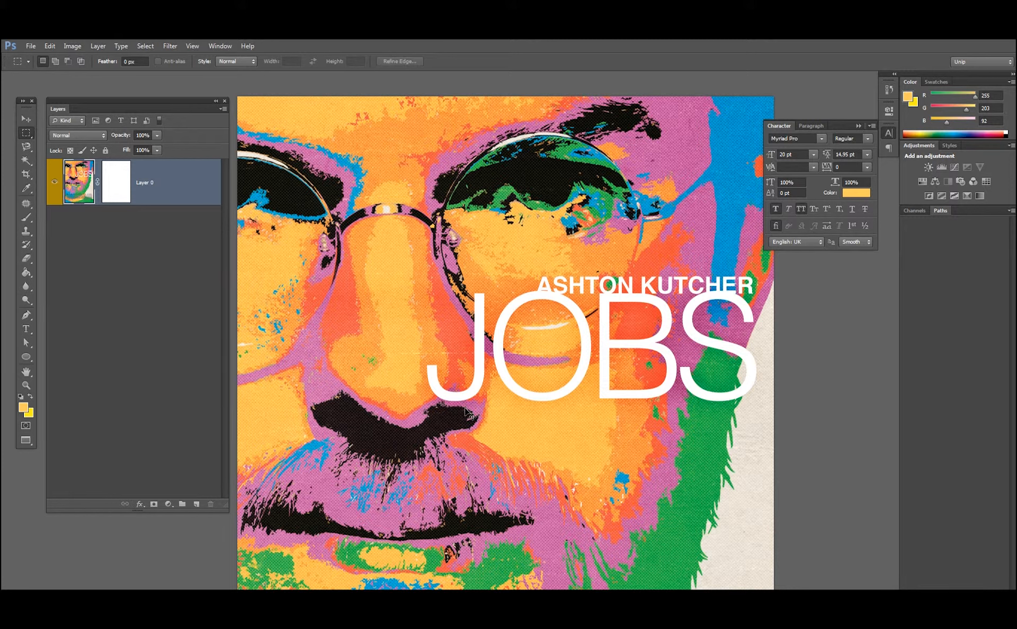
{"action": "key", "text": "ctrl+n"}
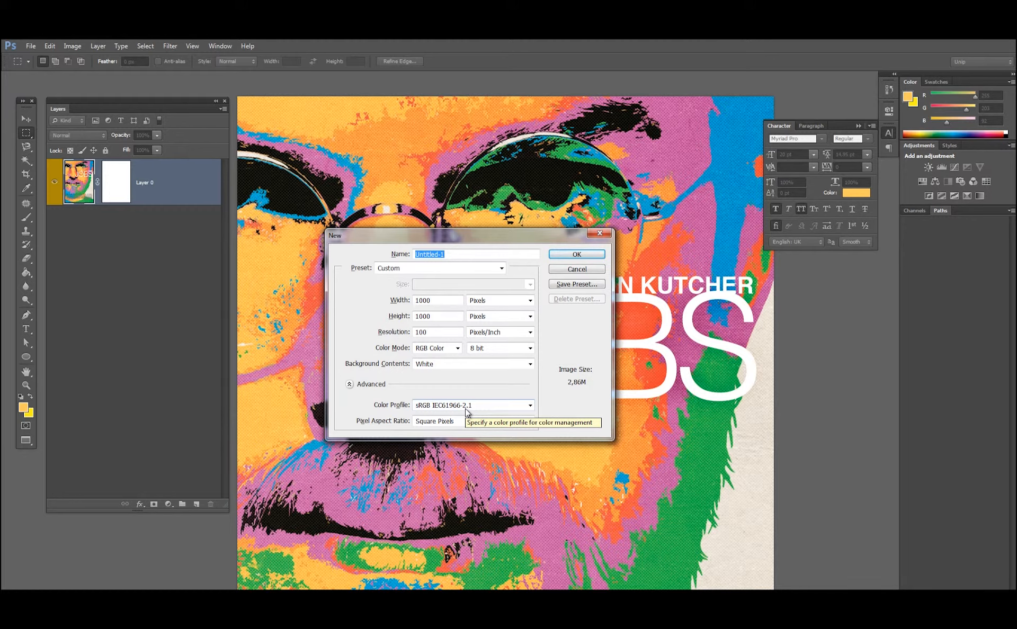
{"action": "key", "text": "Escape"}
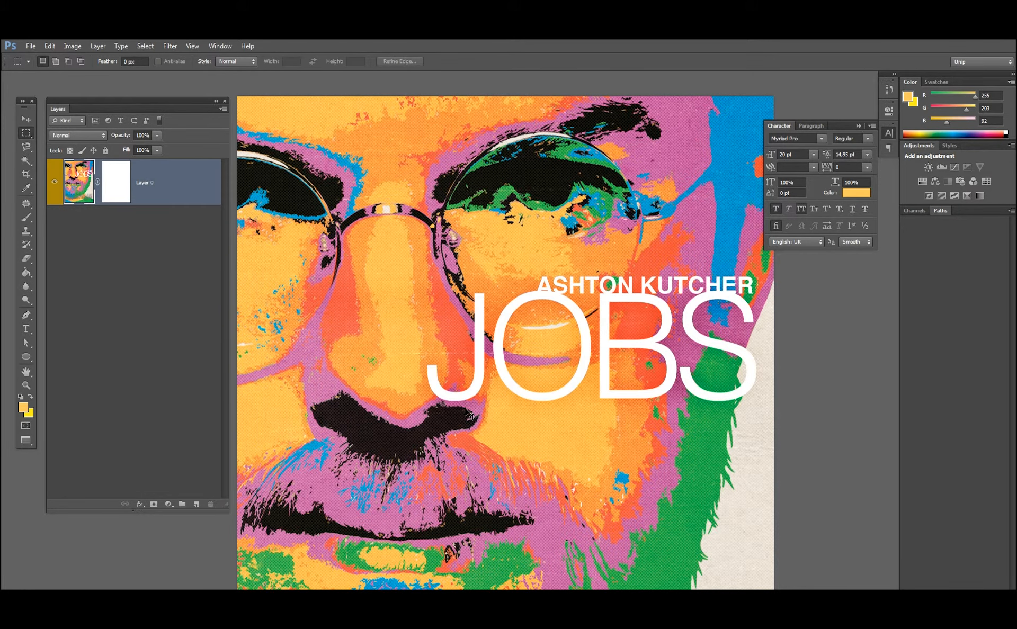
Add an empty layer with default settings above the poster layer, and view the file-opening dialog without opening anything.
{"action": "key", "text": "ctrl+shift+n"}
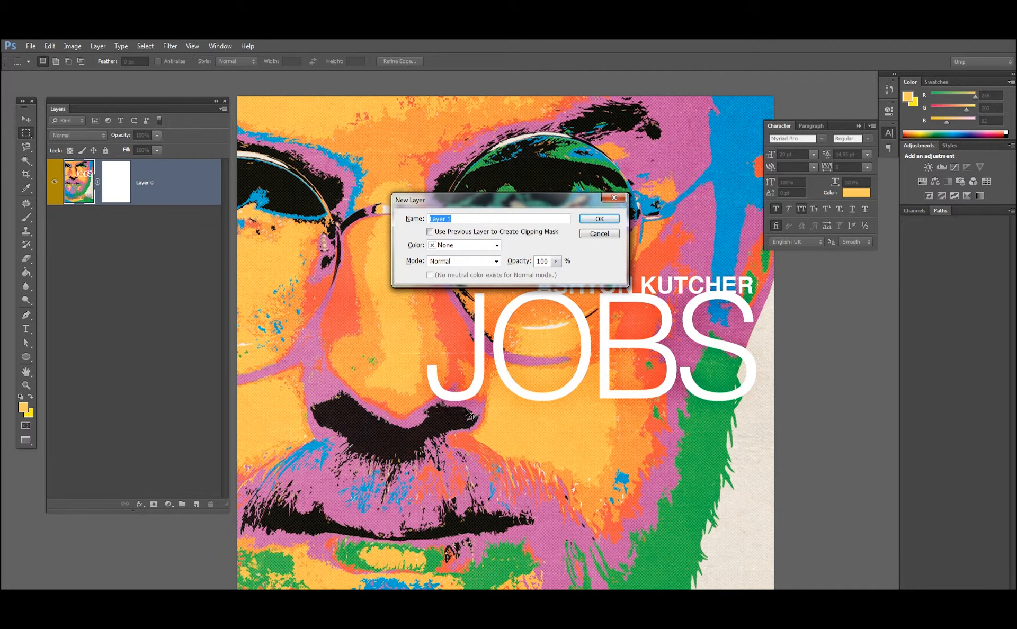
{"action": "key", "text": "Return"}
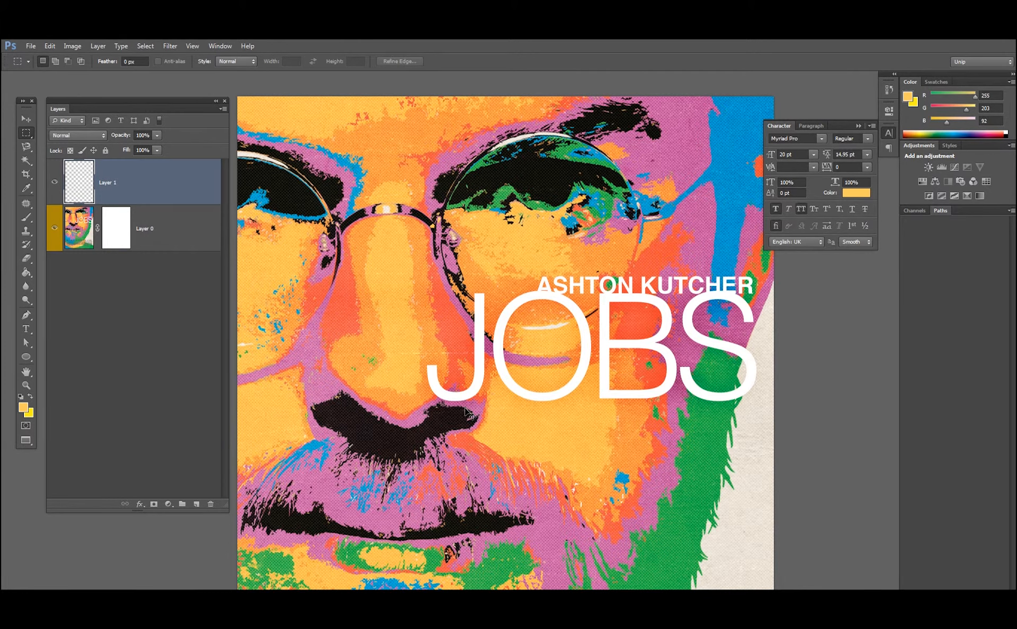
{"action": "key", "text": "ctrl+o"}
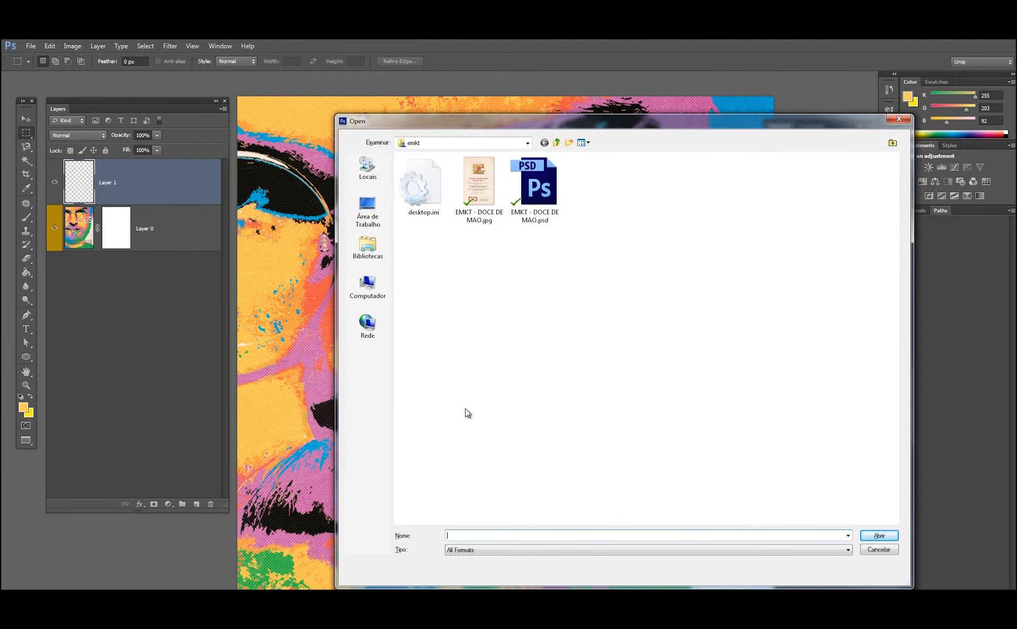
{"action": "key", "text": "Escape"}
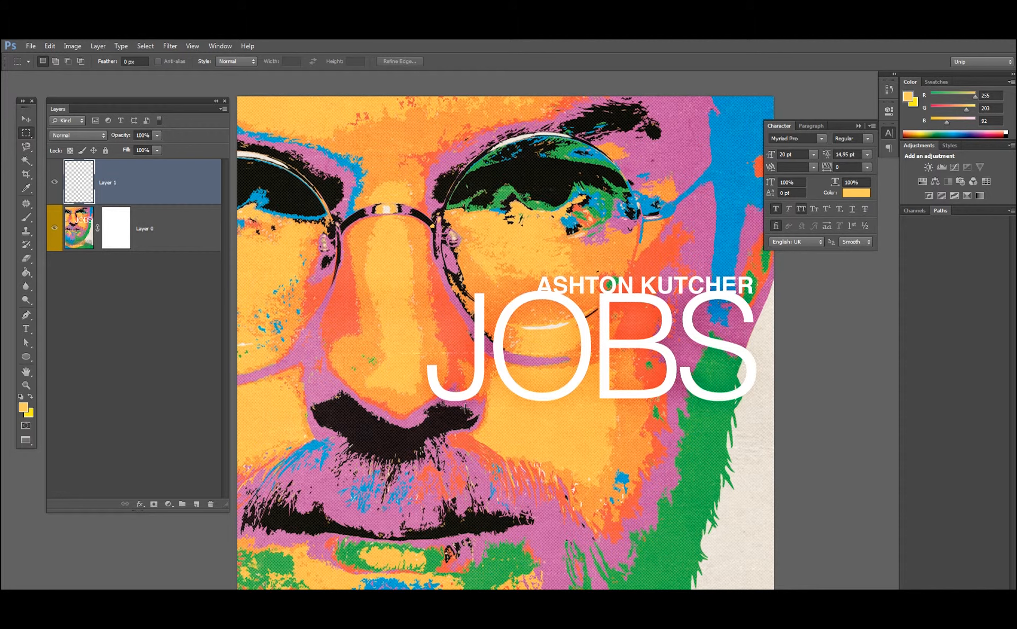
Cycle repeatedly through the screen modes, ending in the standard mode with all panels shown.
{"action": "key", "text": "f"}
{"action": "key", "text": "f"}
{"action": "key", "text": "f"}
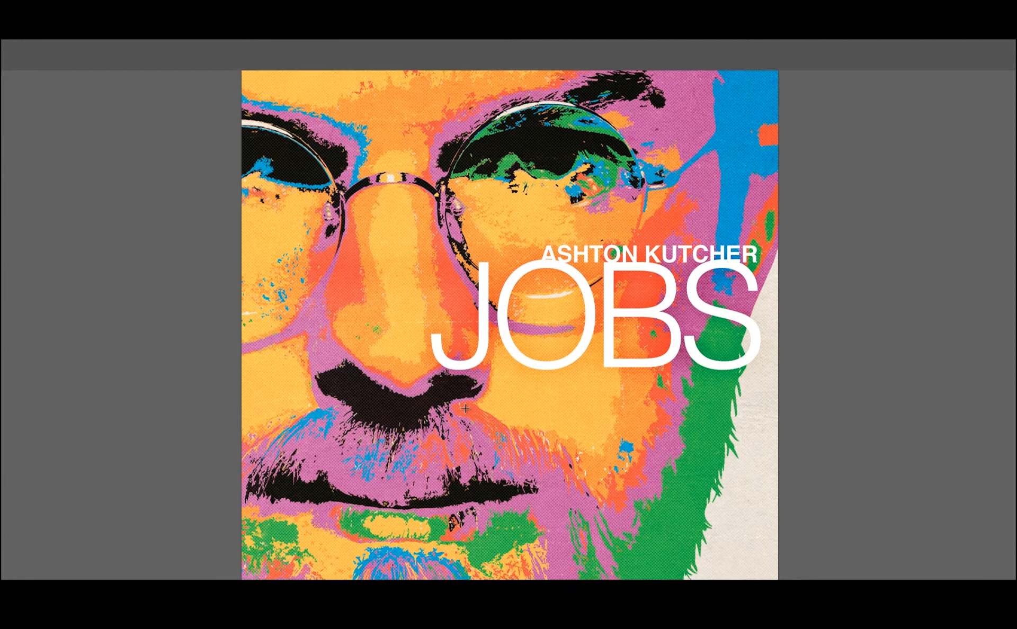
{"action": "key", "text": "f"}
{"action": "key", "text": "f"}
{"action": "key", "text": "f"}
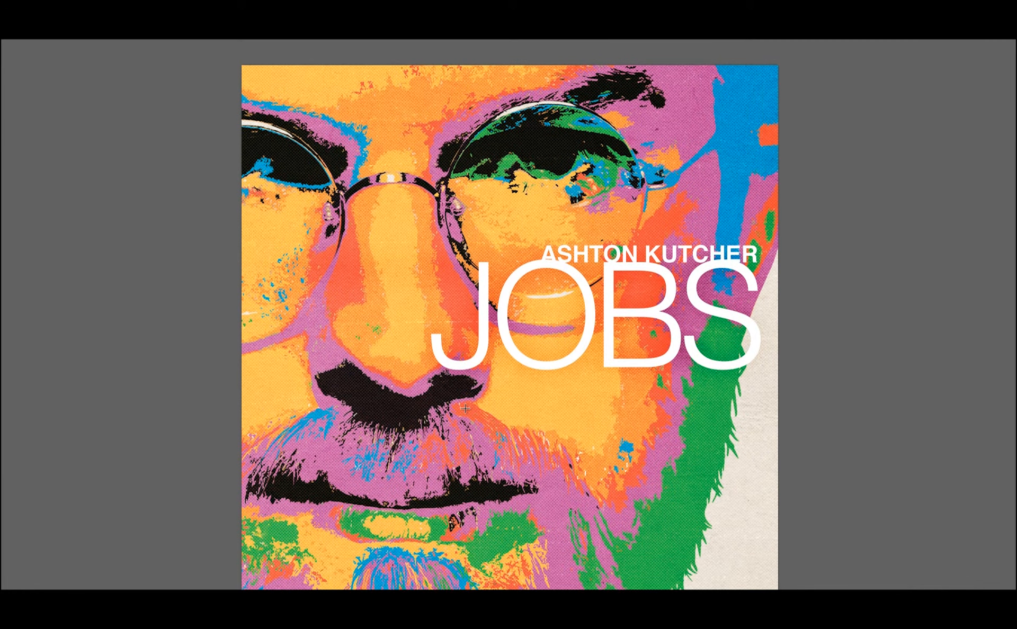
{"action": "key", "text": "f"}
{"action": "key", "text": "f"}
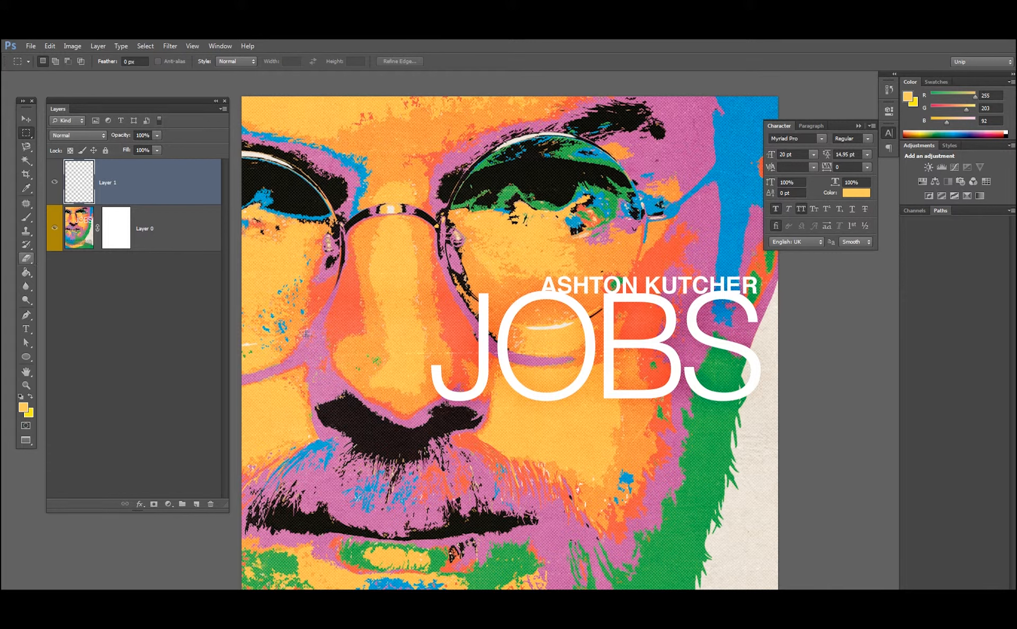
Try cropping from the poster's top and right edges, cancel both, and crop away its left side up to the nose.
{"action": "key", "text": "c"}
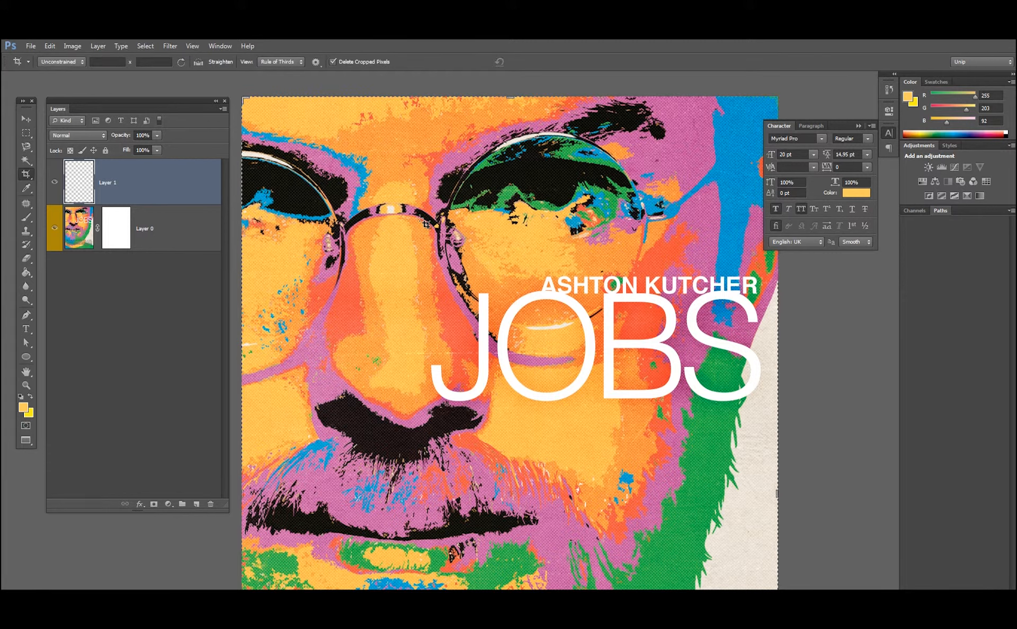
{"action": "scroll", "coordinate": [420, 219], "scroll_direction": "down", "scroll_amount": 4}
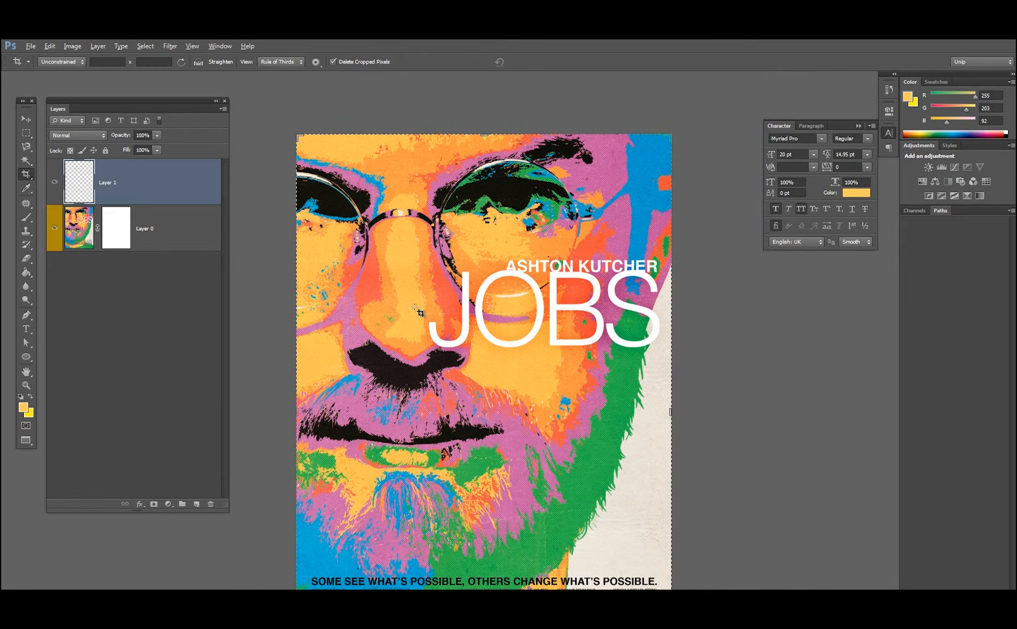
{"action": "scroll", "coordinate": [407, 299], "scroll_direction": "up", "scroll_amount": 1}
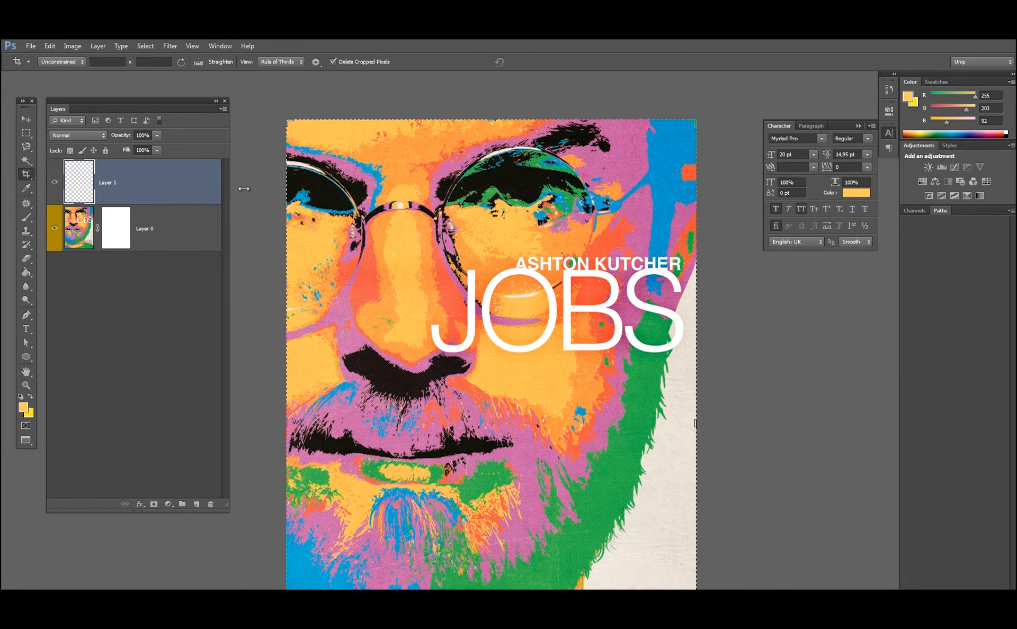
{"action": "left_click", "coordinate": [25, 120]}
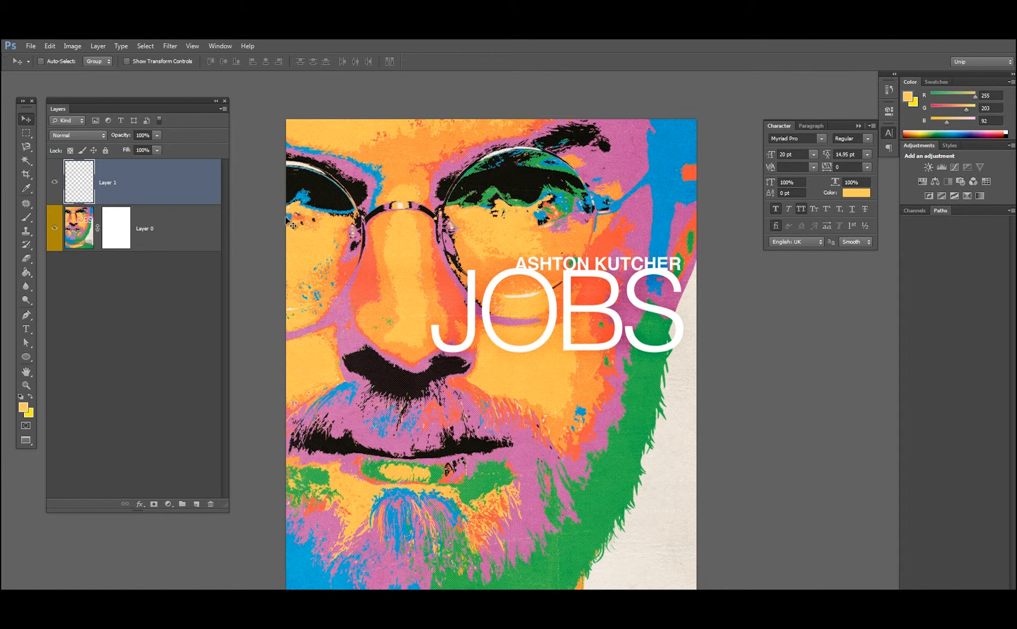
{"action": "key", "text": "c"}
{"action": "scroll", "coordinate": [449, 222], "scroll_direction": "down", "scroll_amount": 3}
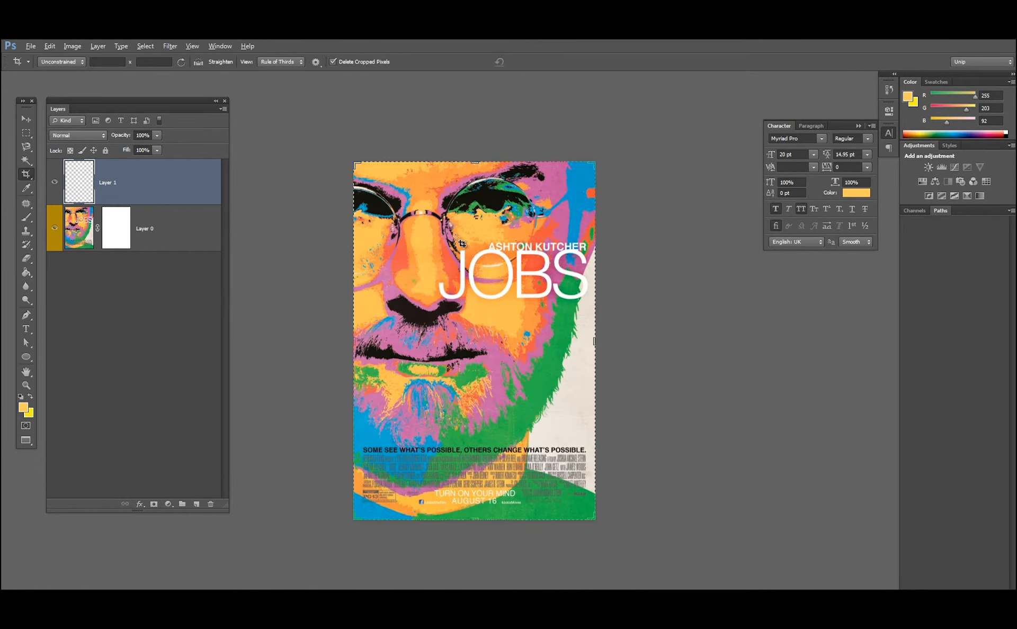
{"action": "scroll", "coordinate": [462, 244], "scroll_direction": "up", "scroll_amount": 1}
{"action": "left_click_drag", "start_coordinate": [480, 139], "coordinate": [492, 161]}
{"action": "key", "text": "Escape"}
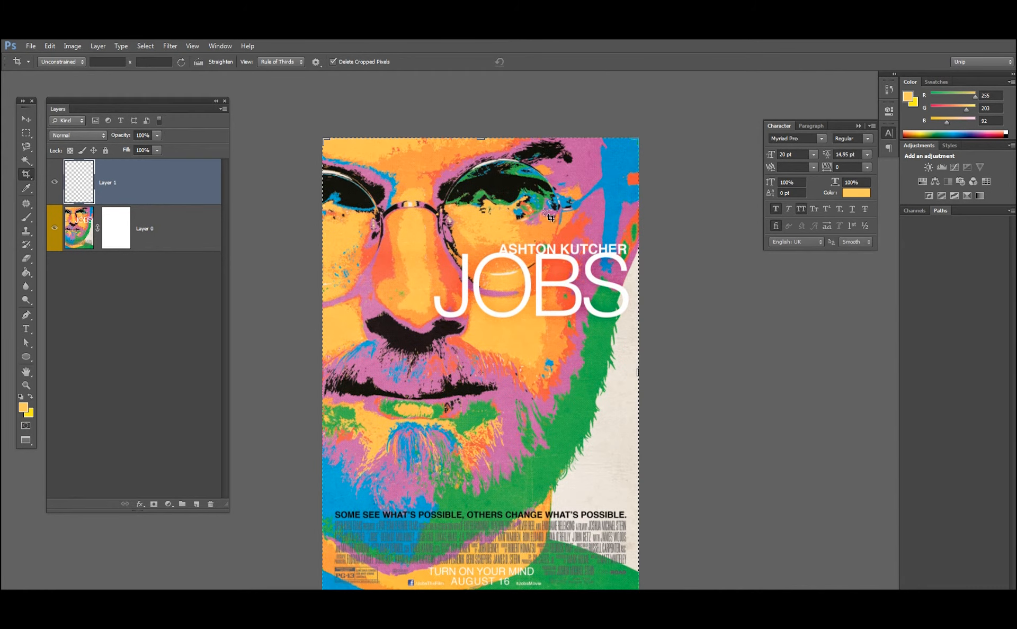
{"action": "mouse_move", "coordinate": [638, 372]}
{"action": "left_mouse_down"}
{"action": "mouse_move", "coordinate": [651, 371]}
{"action": "mouse_move", "coordinate": [521, 374]}
{"action": "mouse_move", "coordinate": [593, 367]}
{"action": "mouse_move", "coordinate": [606, 379]}
{"action": "mouse_move", "coordinate": [630, 375]}
{"action": "left_mouse_up"}
{"action": "key", "text": "Escape"}
{"action": "left_click_drag", "start_coordinate": [319, 372], "coordinate": [447, 372]}
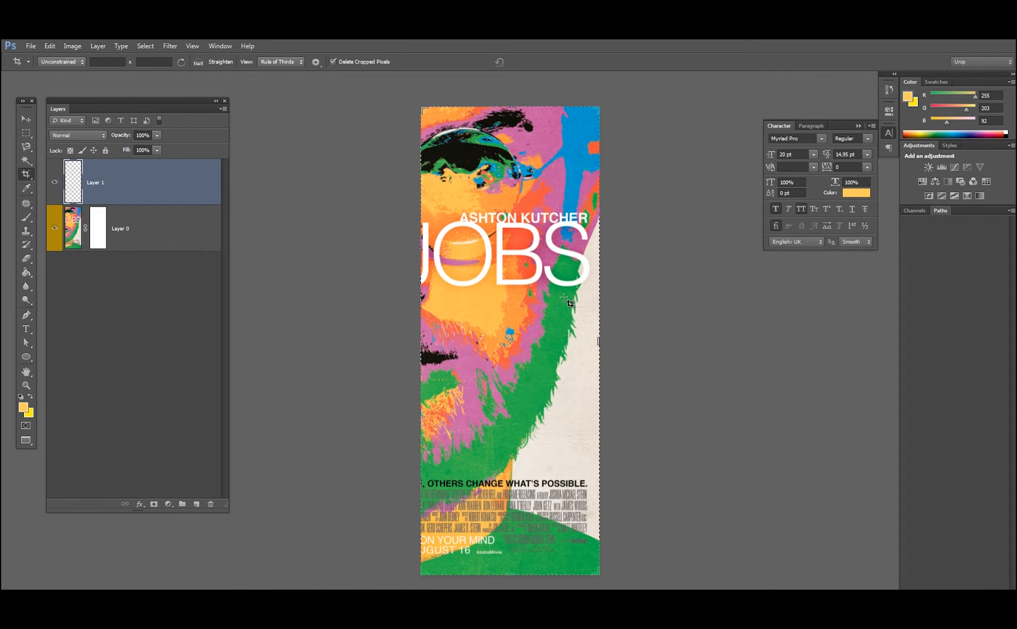
Move the cropped poster layer diagonally down and right with the Move tool, and undo both the move and the crop.
{"action": "left_click", "coordinate": [31, 119]}
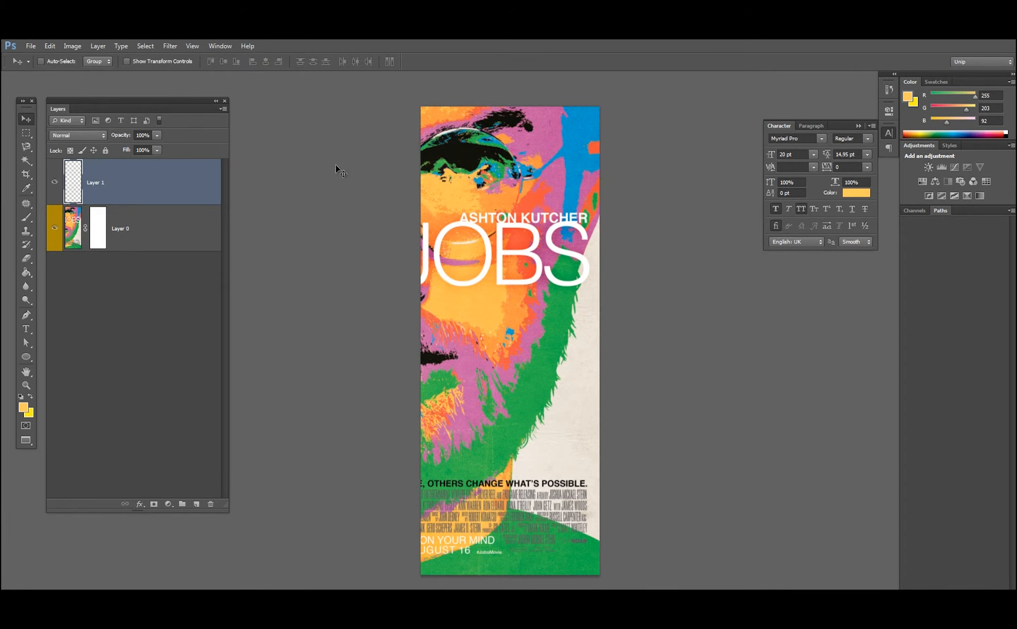
{"action": "left_click", "coordinate": [75, 232]}
{"action": "left_click_drag", "start_coordinate": [526, 253], "coordinate": [606, 371]}
{"action": "key", "text": "ctrl+alt+z"}
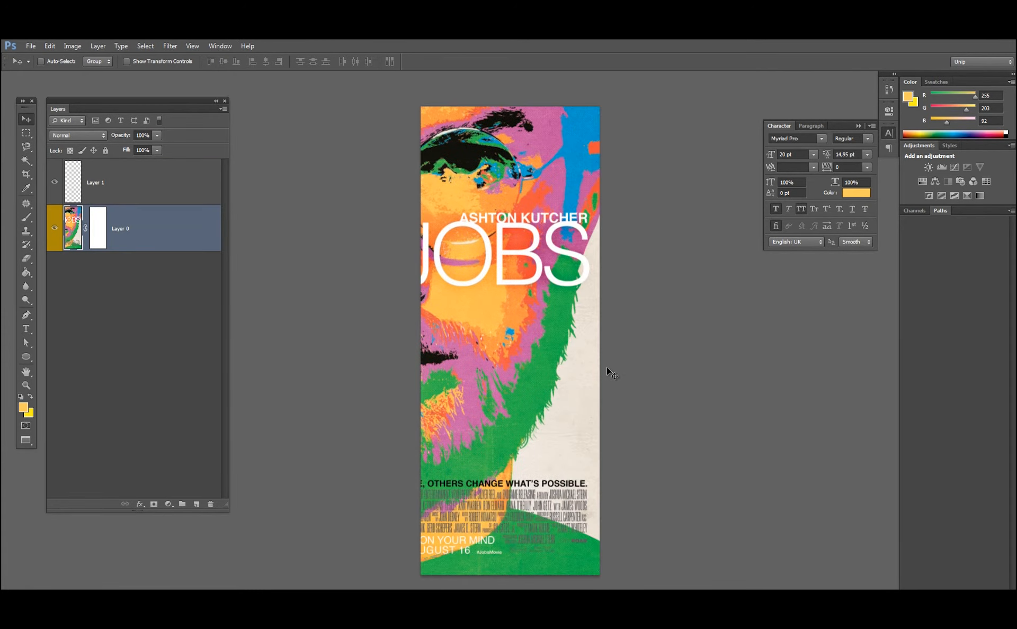
{"action": "key", "text": "ctrl+alt+z"}
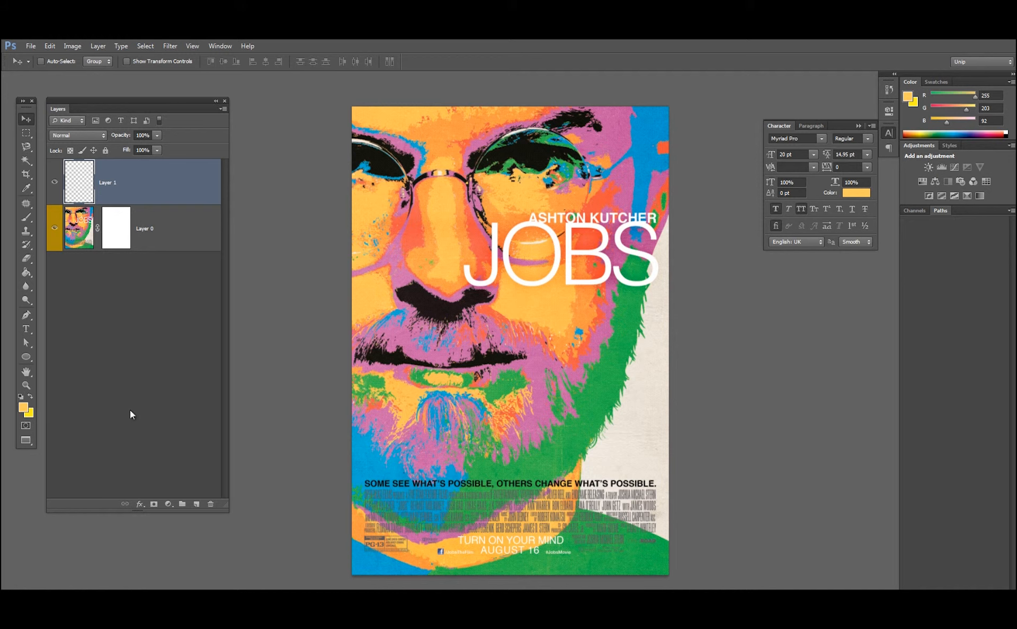
Duplicate the poster layer Layer 0.
{"action": "left_click", "coordinate": [149, 242]}
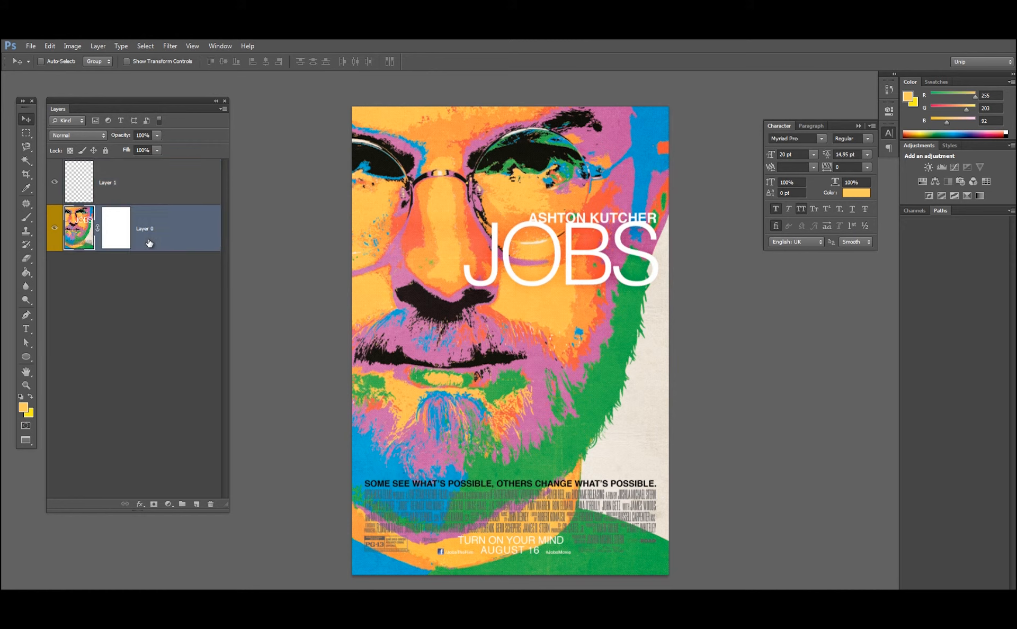
{"action": "key", "text": "ctrl+j"}
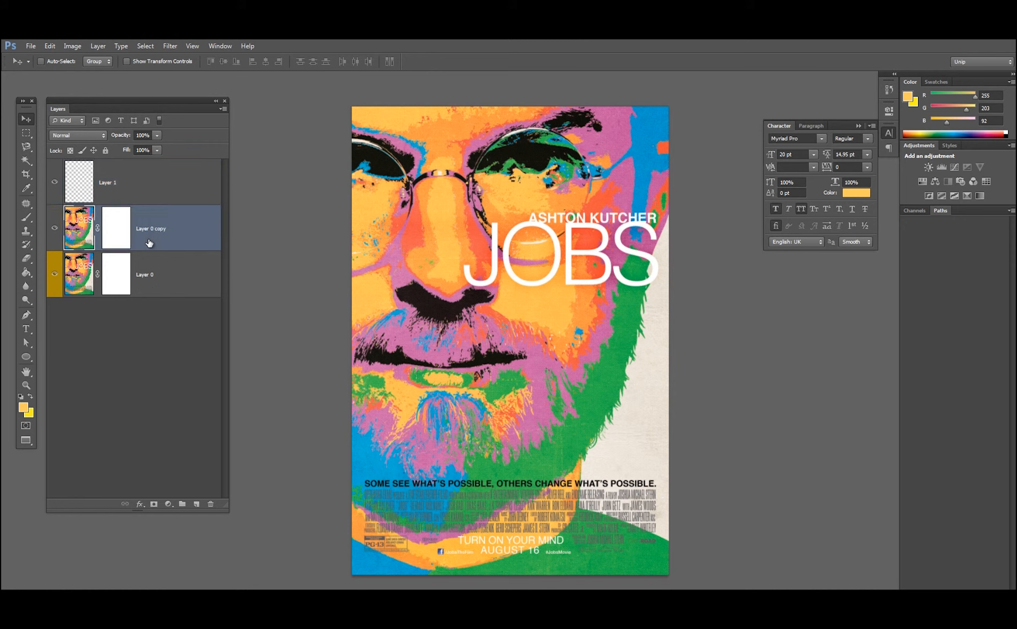